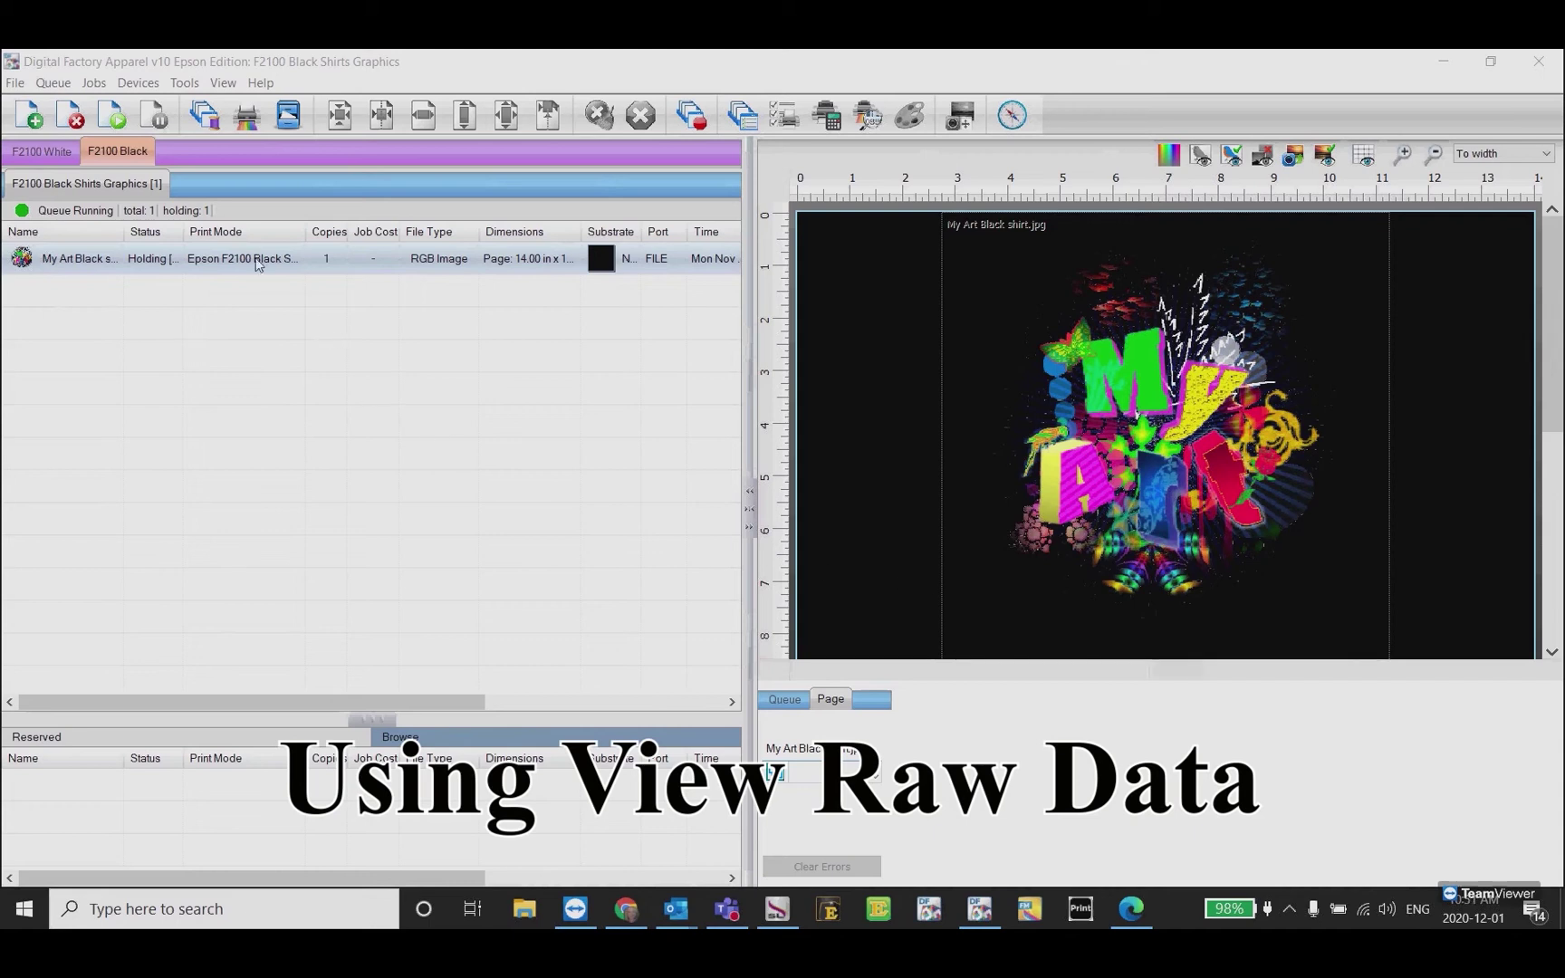
- Bring up the info card for the My Art Black shirt.jpg job in the F2100 Black queue
mouse_move(256, 263)
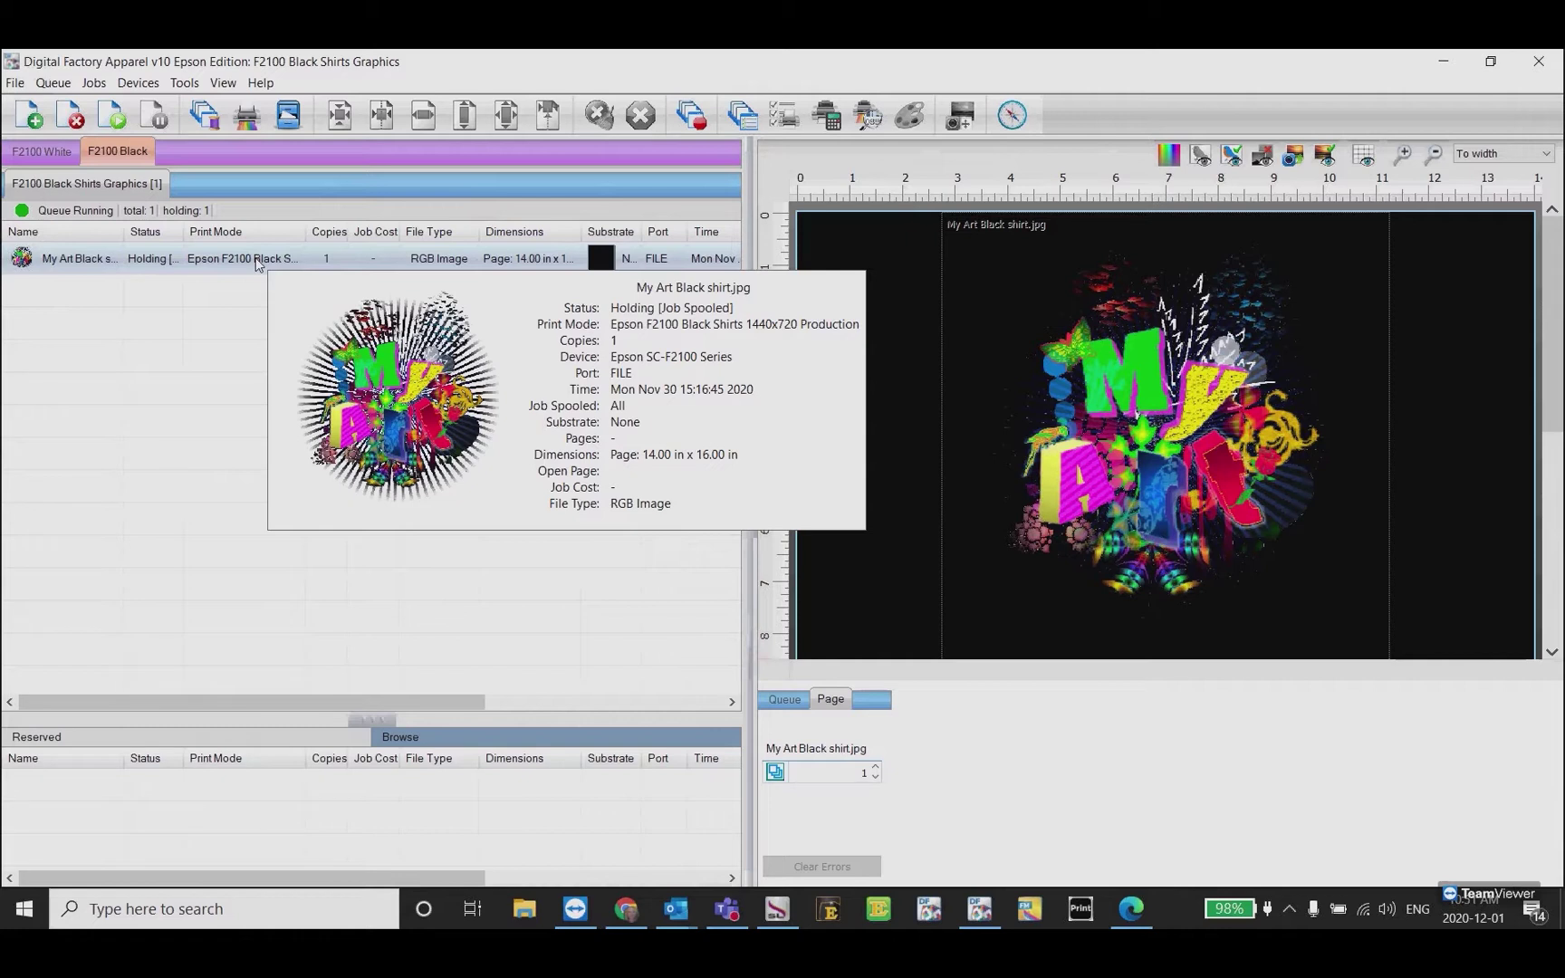
- Choose View Raw Data for the My Art Black shirt job from its context menu
right_click(257, 263)
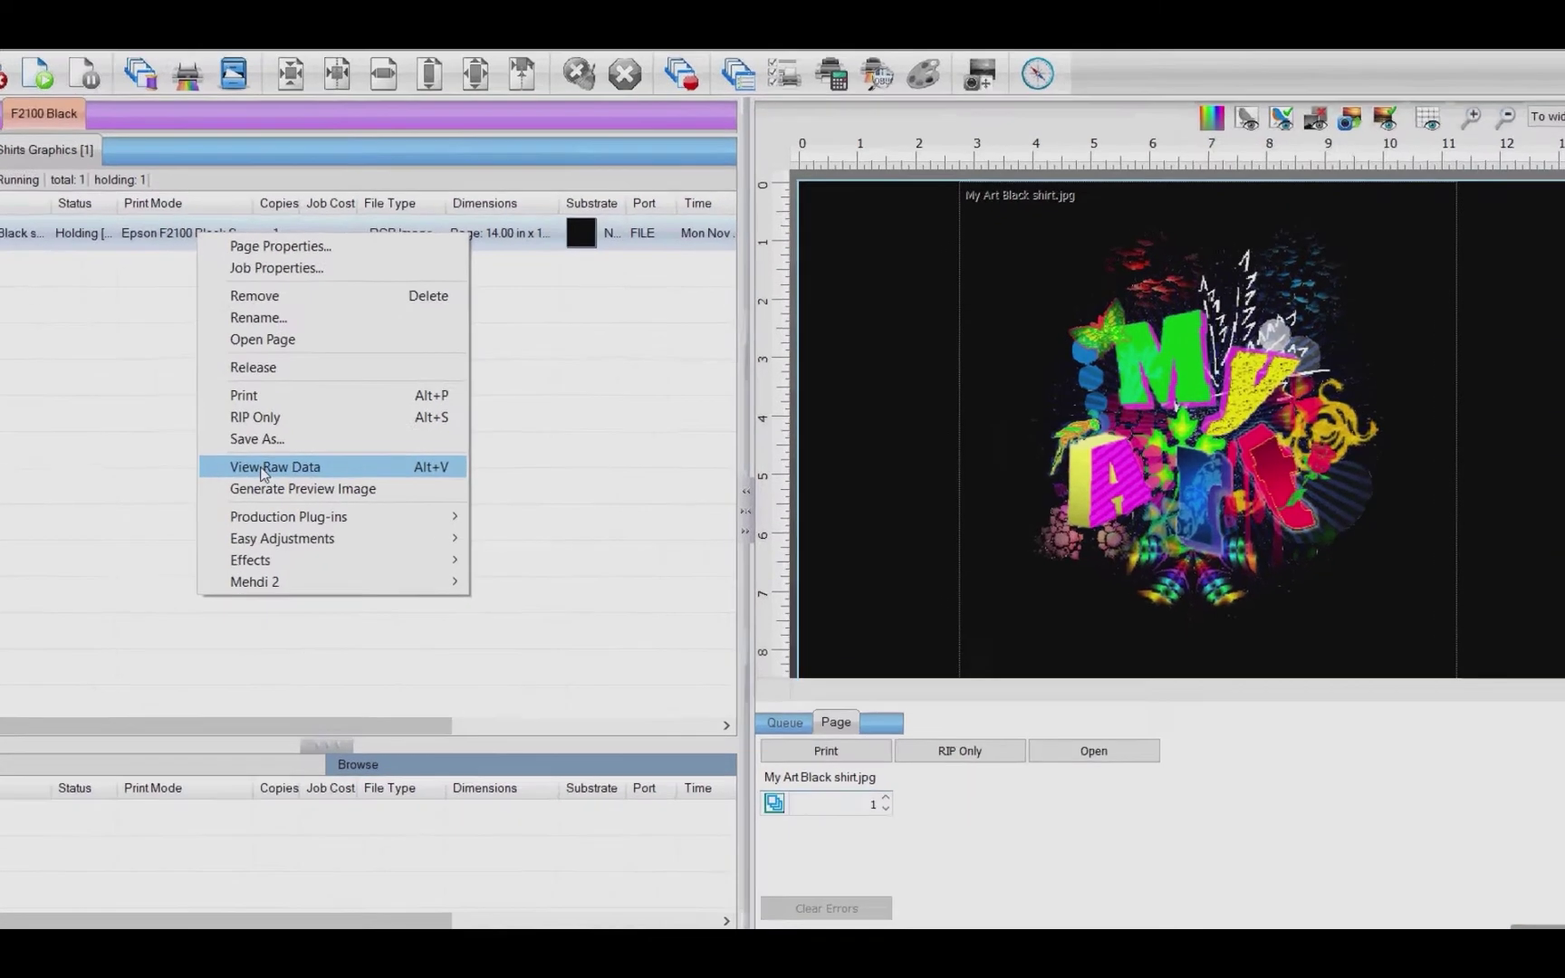
left_click(314, 469)
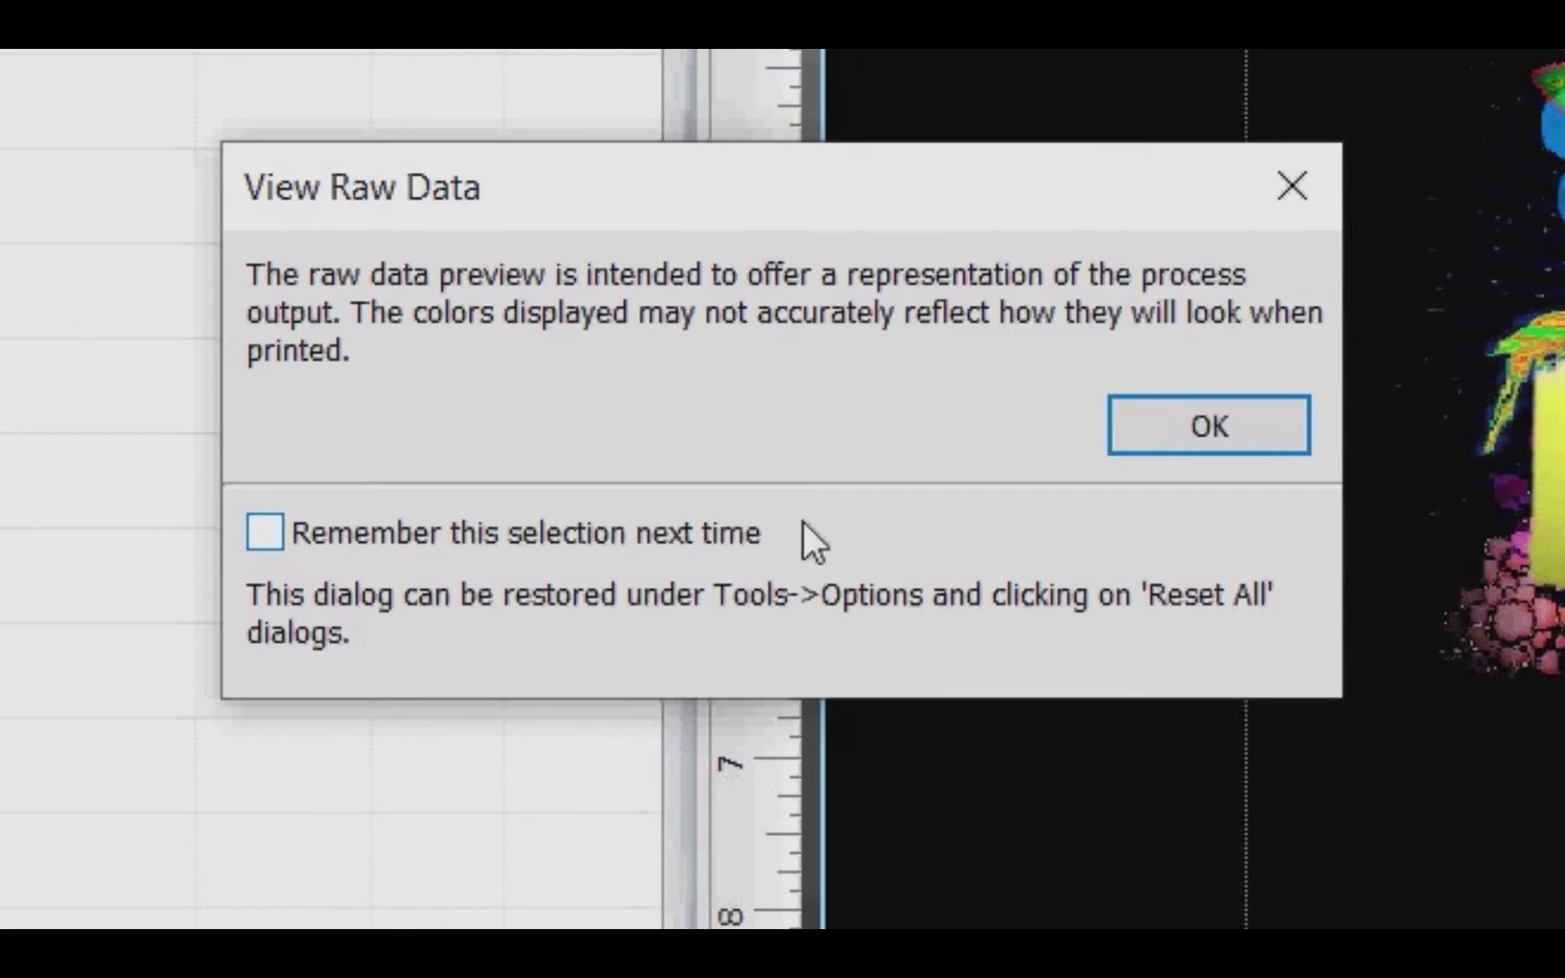
- Accept the colour notice to display the raw data, keeping the zoom at 6.25%
left_click(1239, 425)
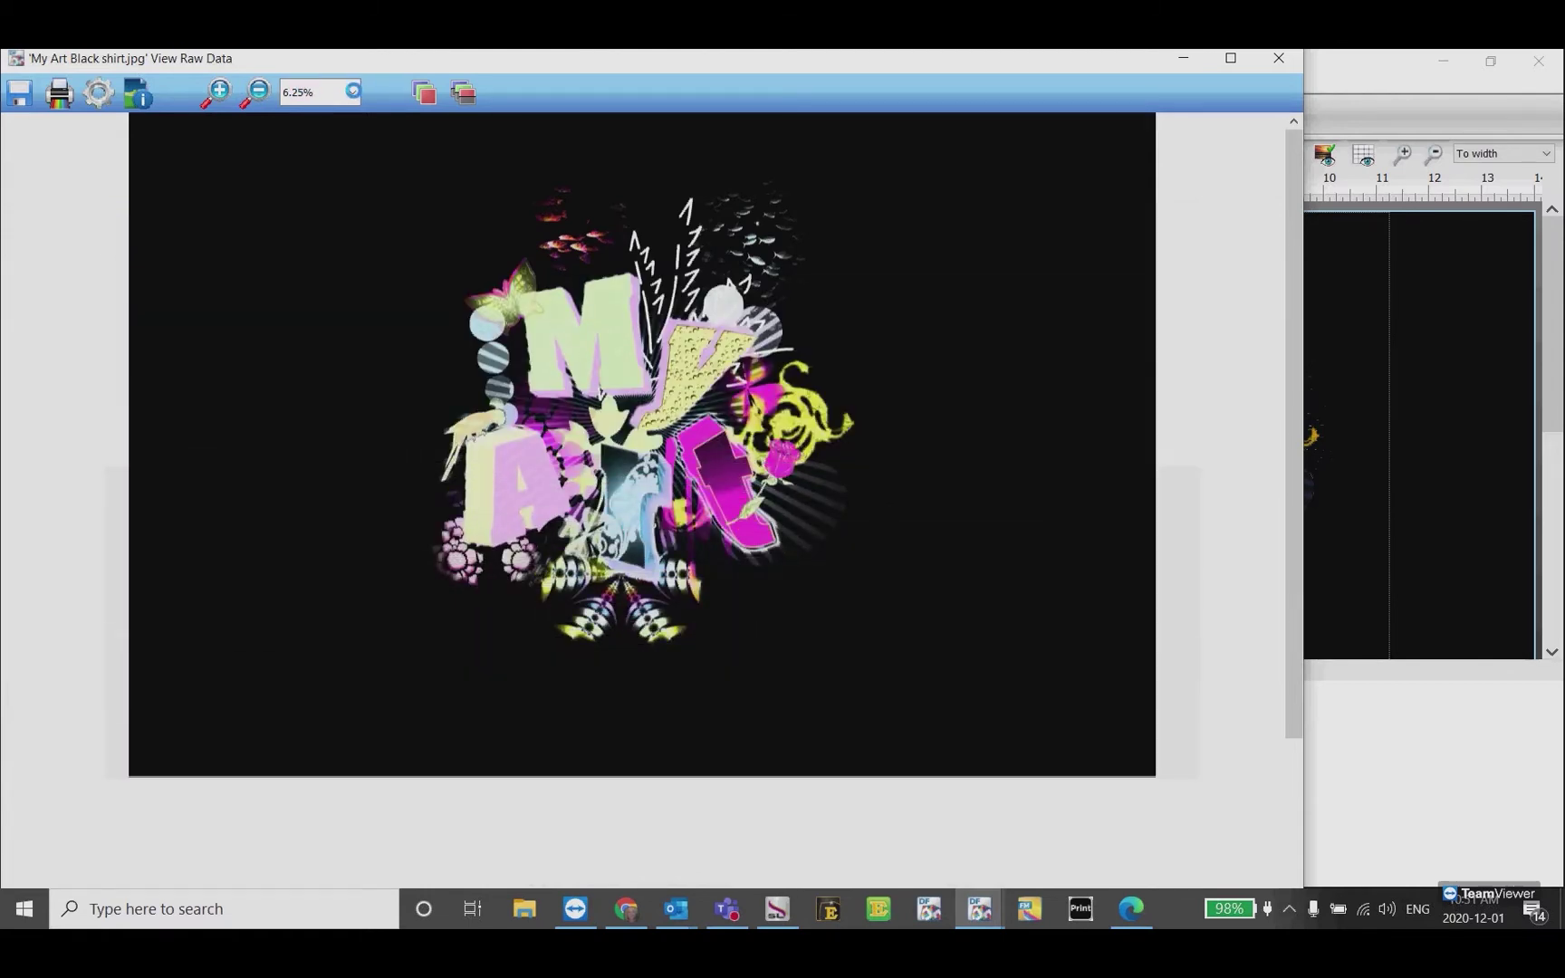
left_click(353, 92)
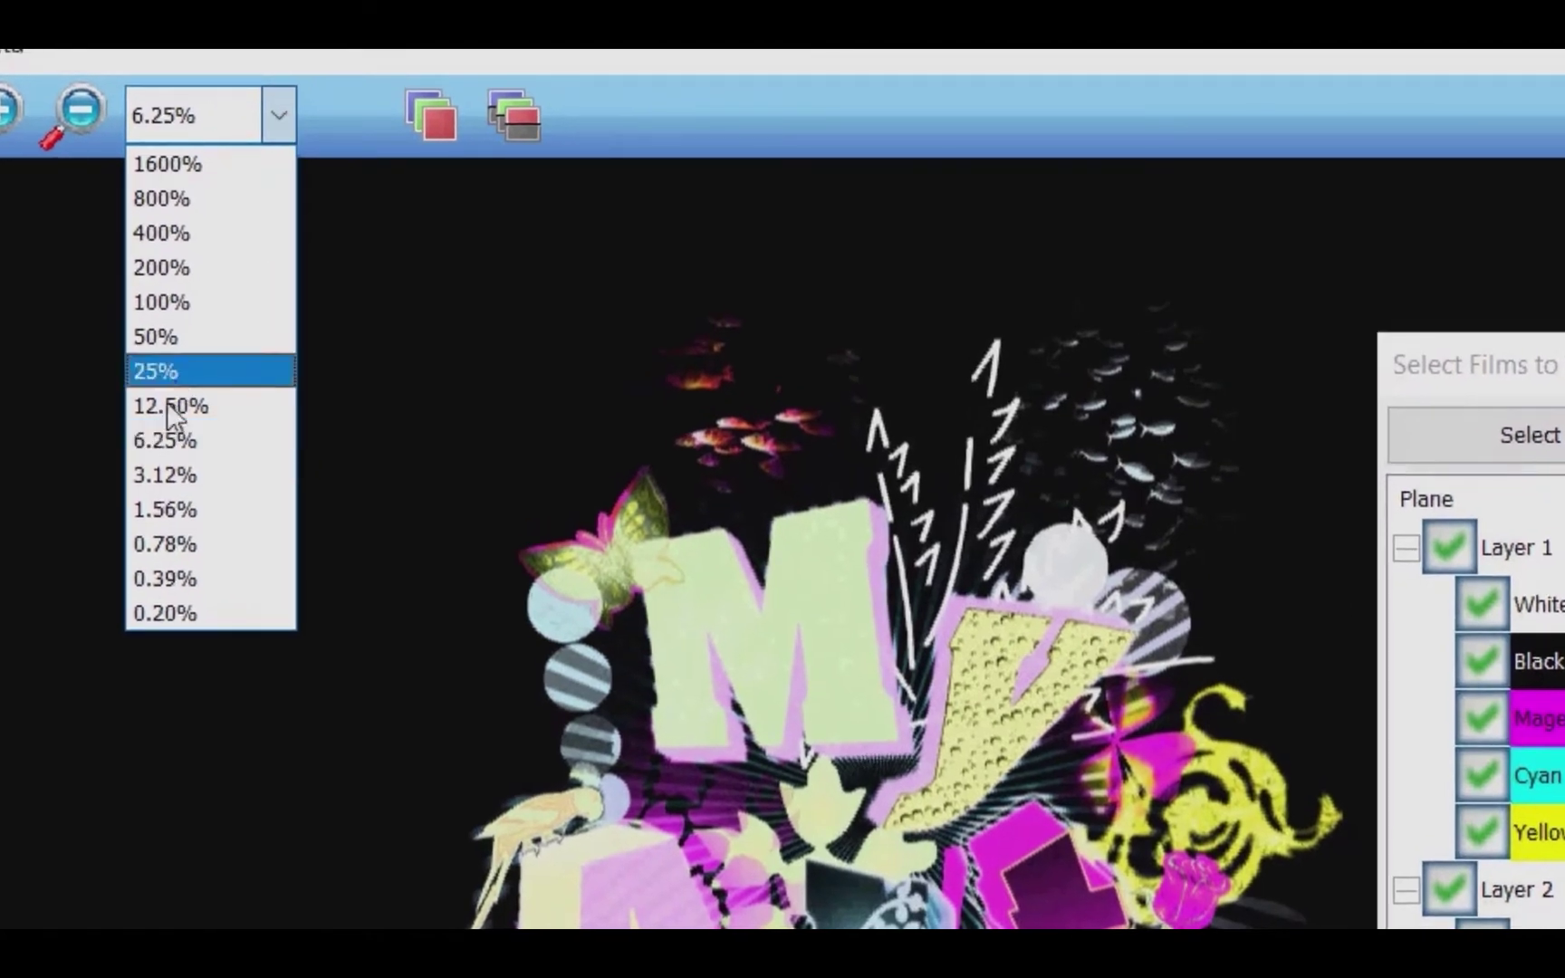
left_click(181, 441)
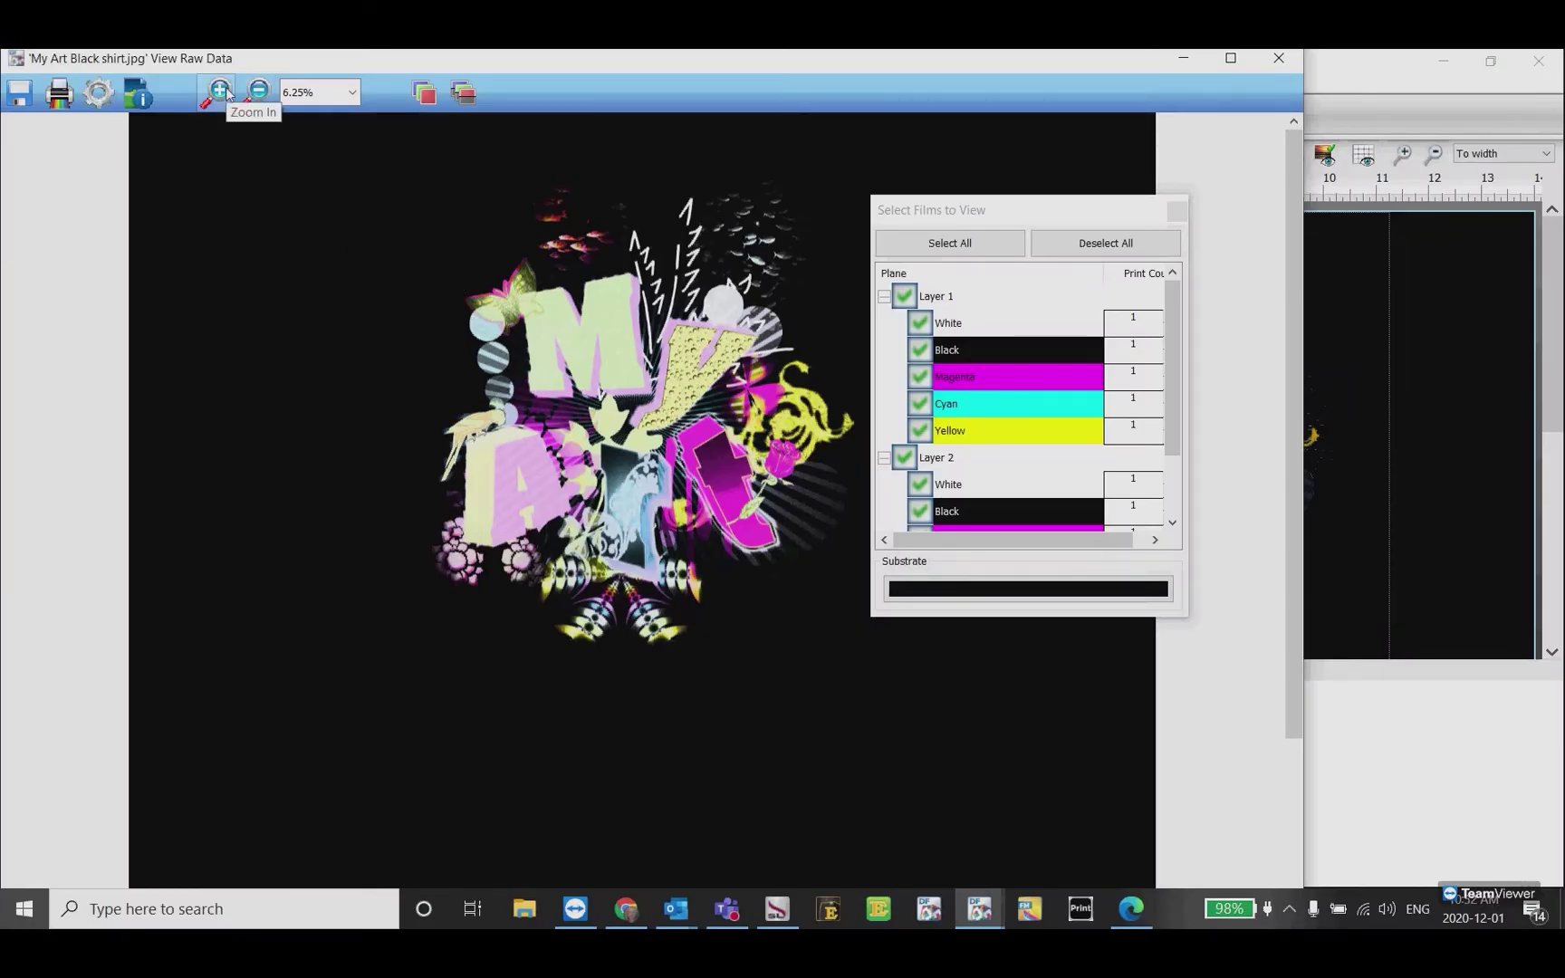
- Zoom into the artwork's left side at 25%, then back out through 12.50% to 6.25%
left_click(226, 94)
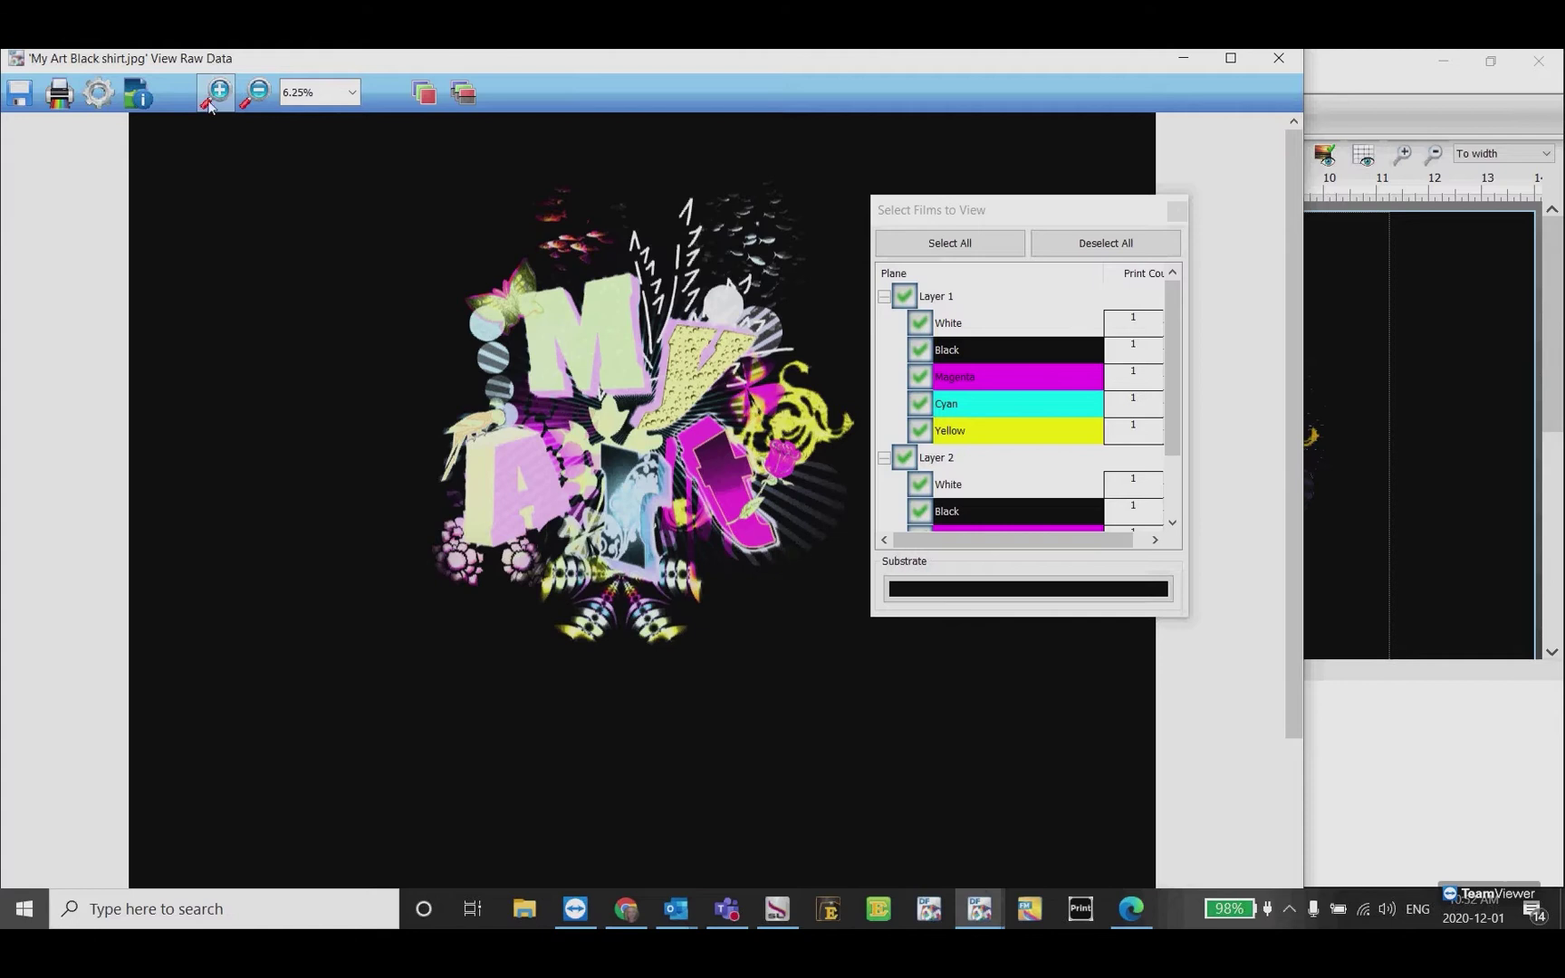
left_click_drag(427, 265, 559, 431)
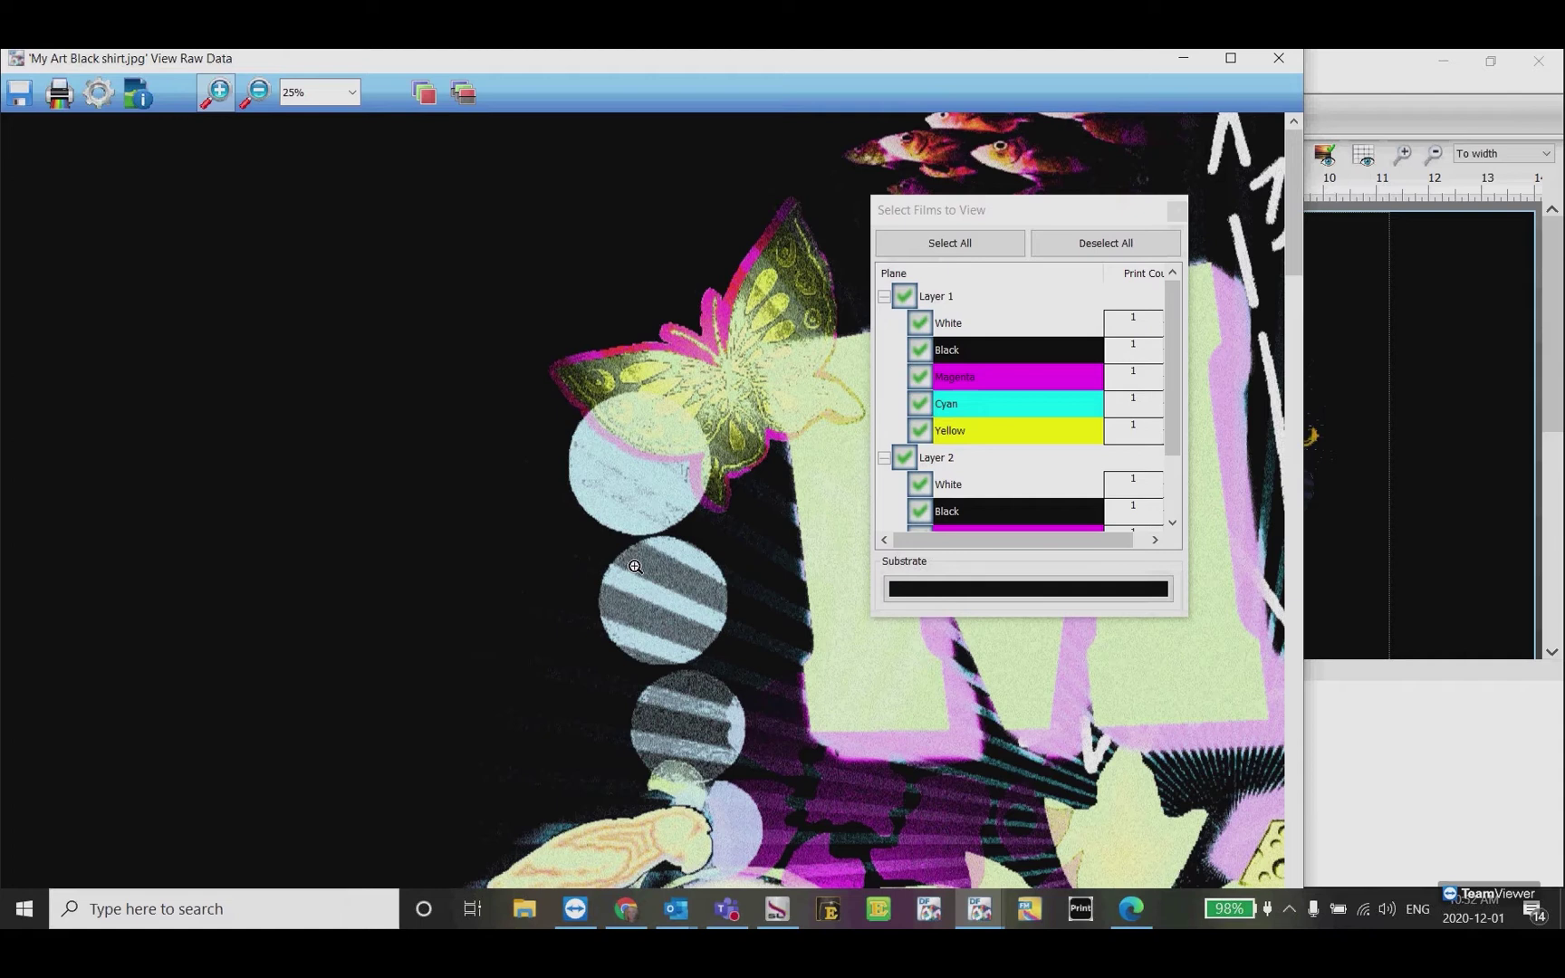
left_click(257, 91)
left_click(512, 555)
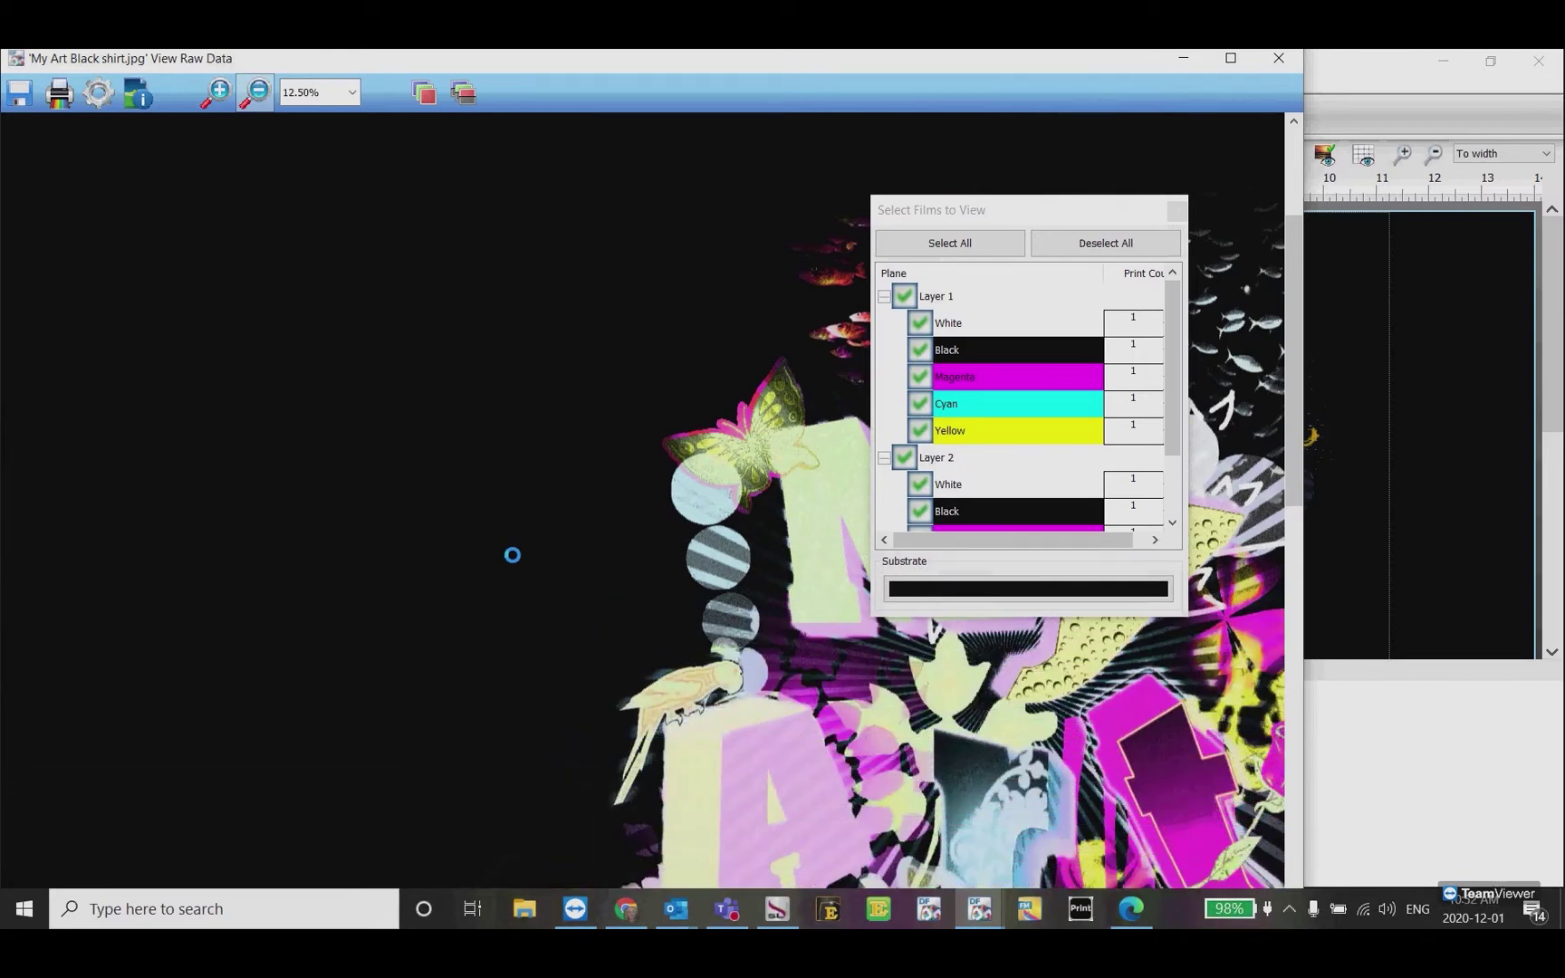
left_click(512, 555)
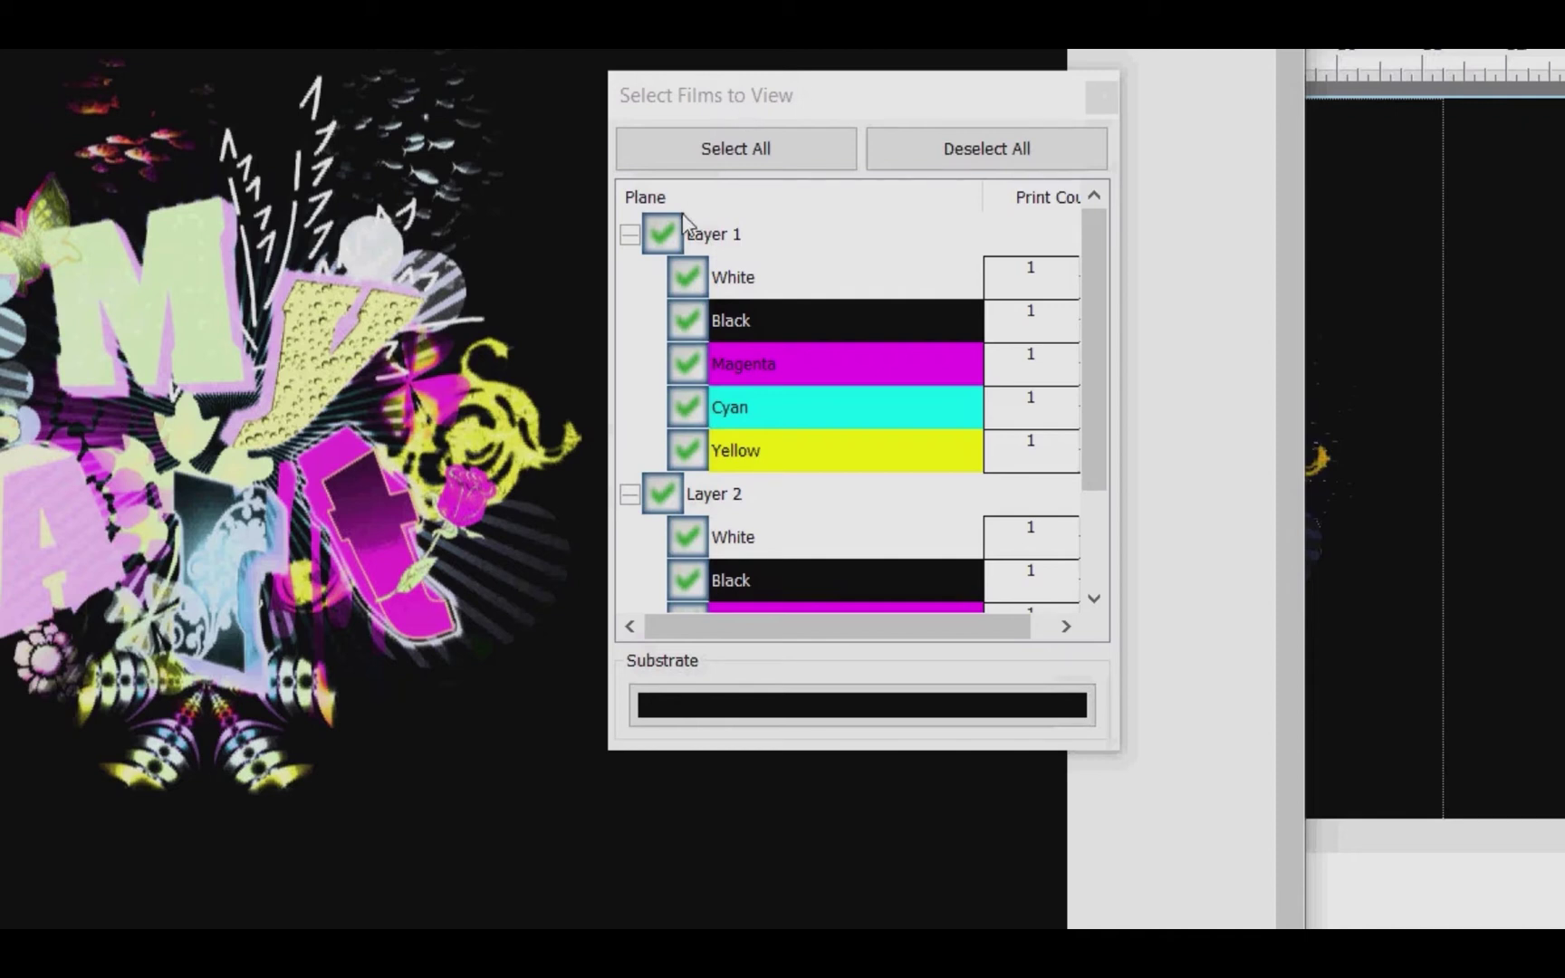
- Hide Layer 2 and Layer 1's Black, Magenta, Cyan and Yellow films, leaving only White
left_click(661, 503)
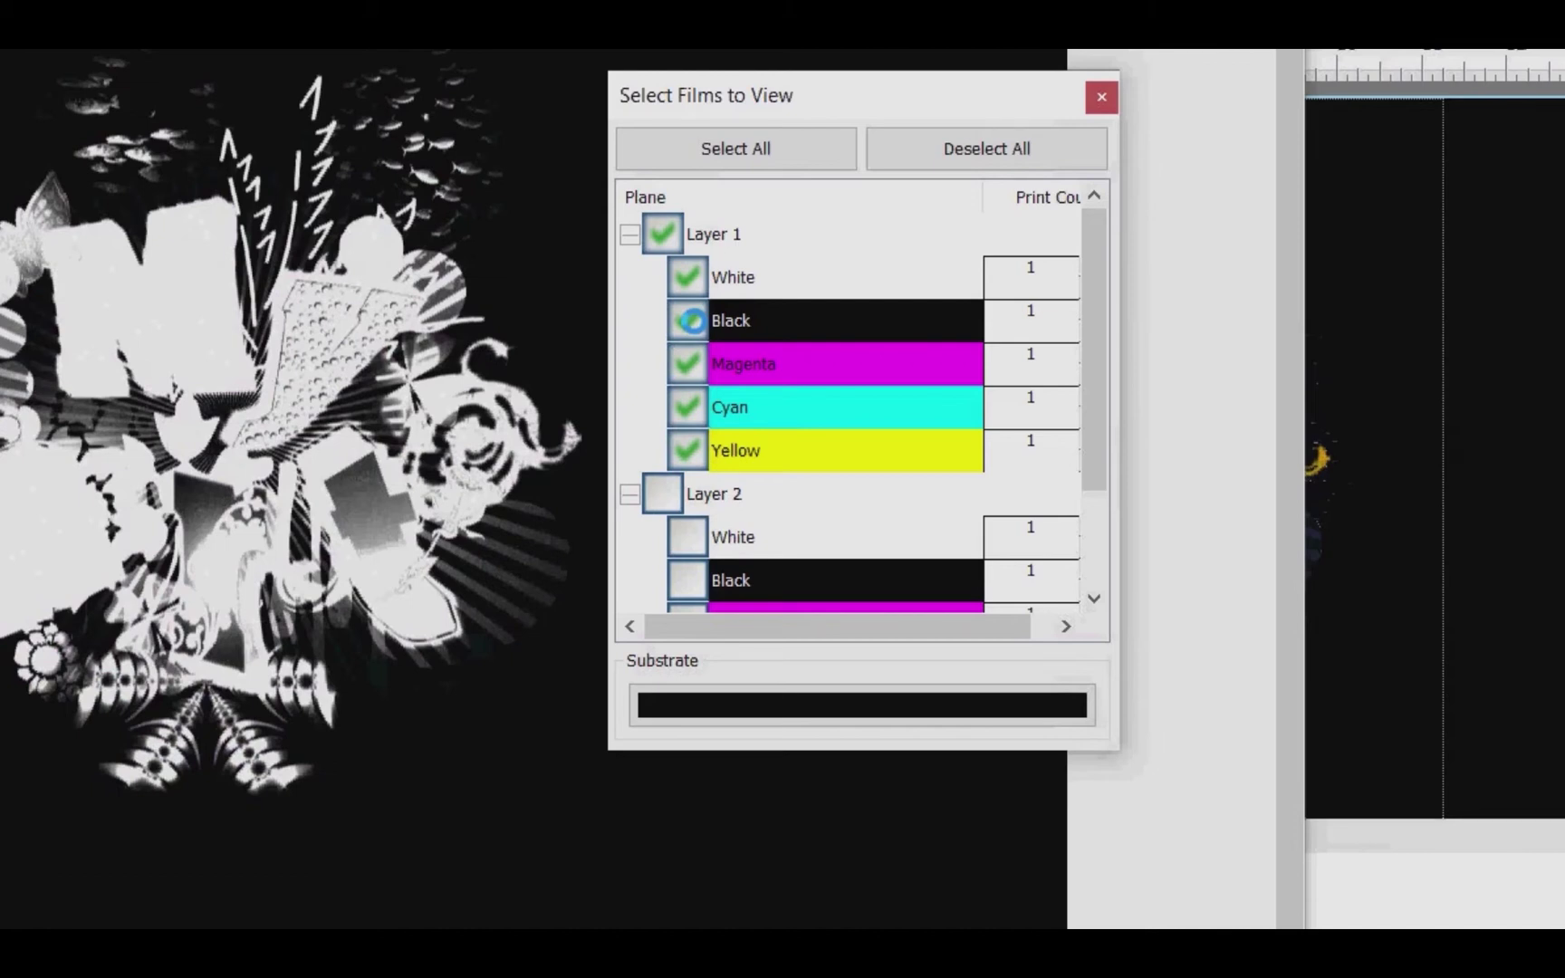
left_click(686, 320)
left_click(687, 364)
left_click(687, 407)
left_click(687, 450)
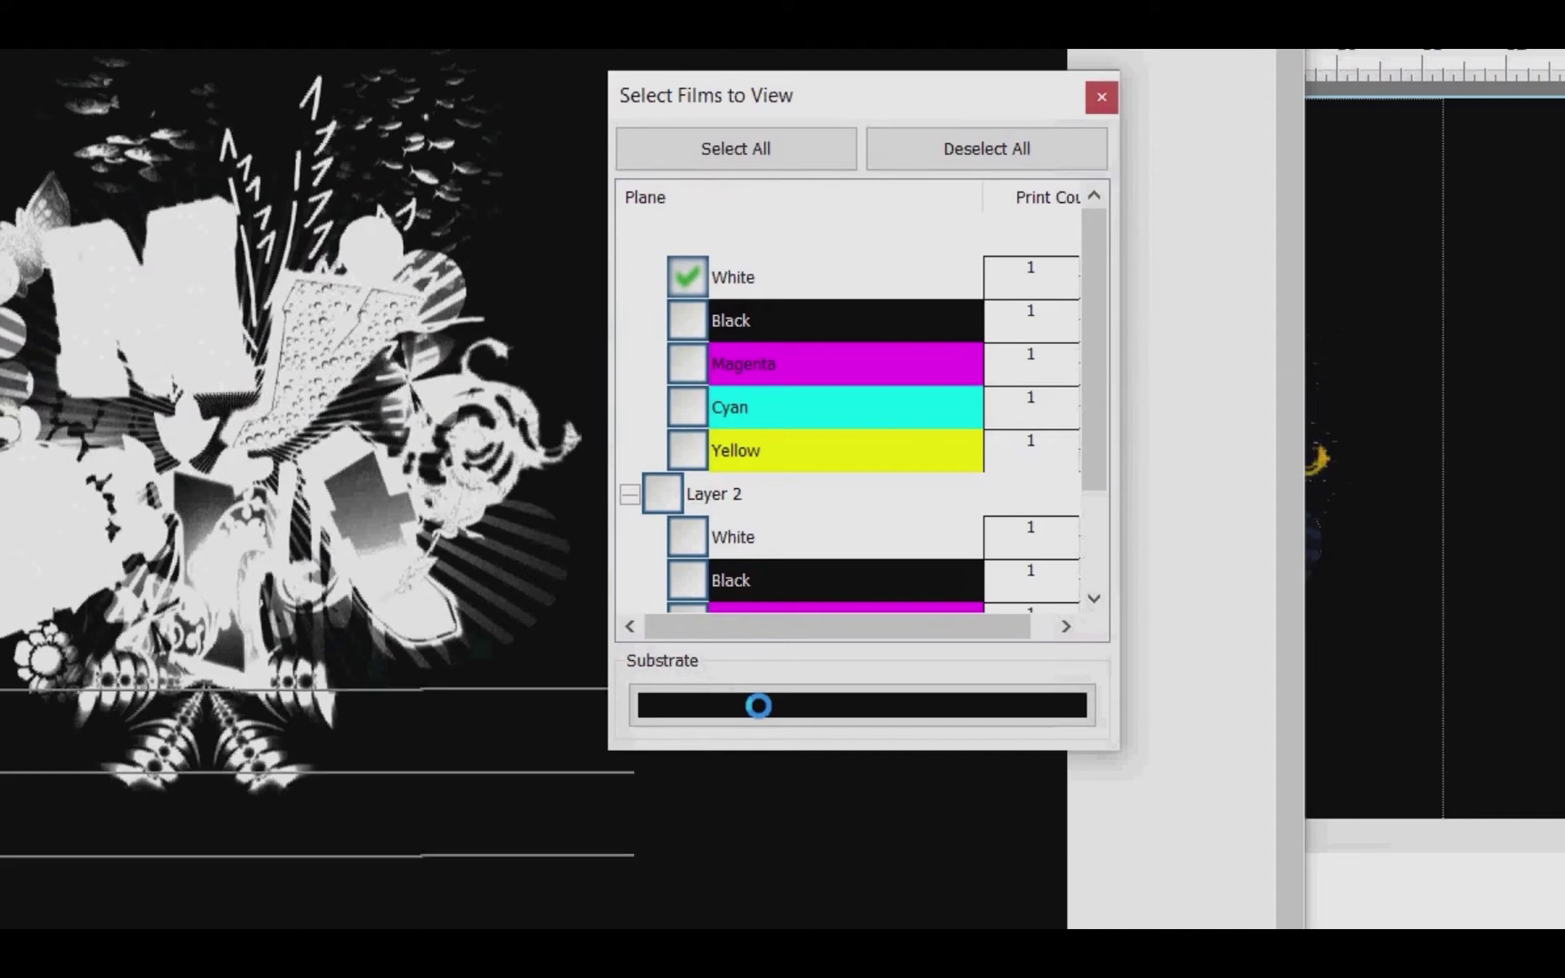
- Change the substrate preview colour from black to white
left_click(761, 715)
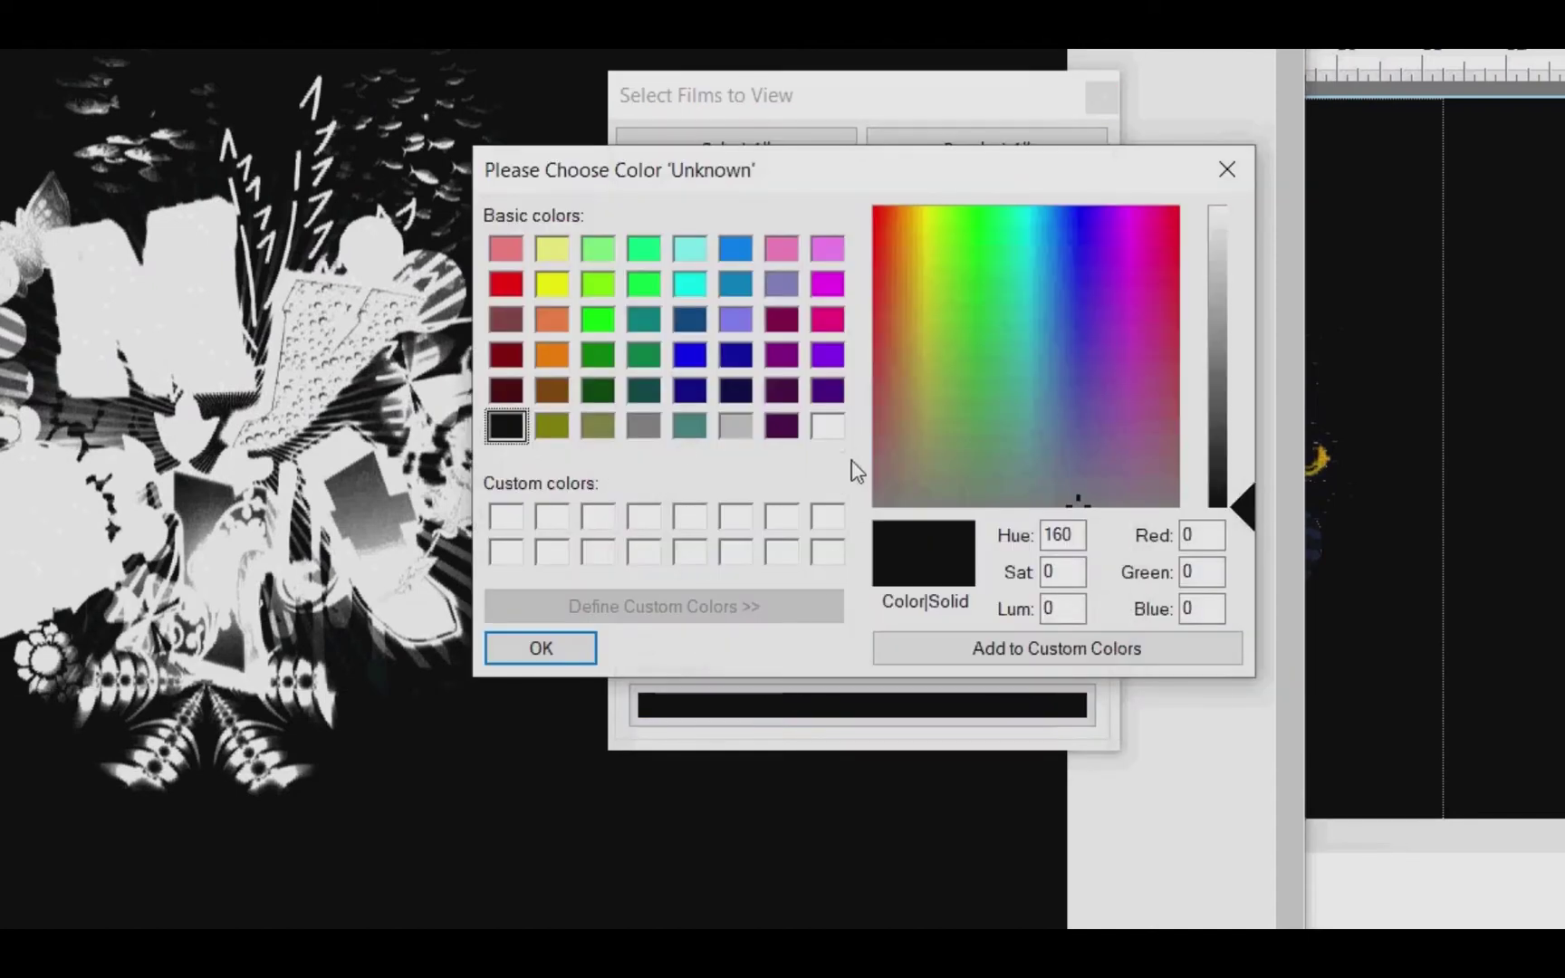
left_click(827, 427)
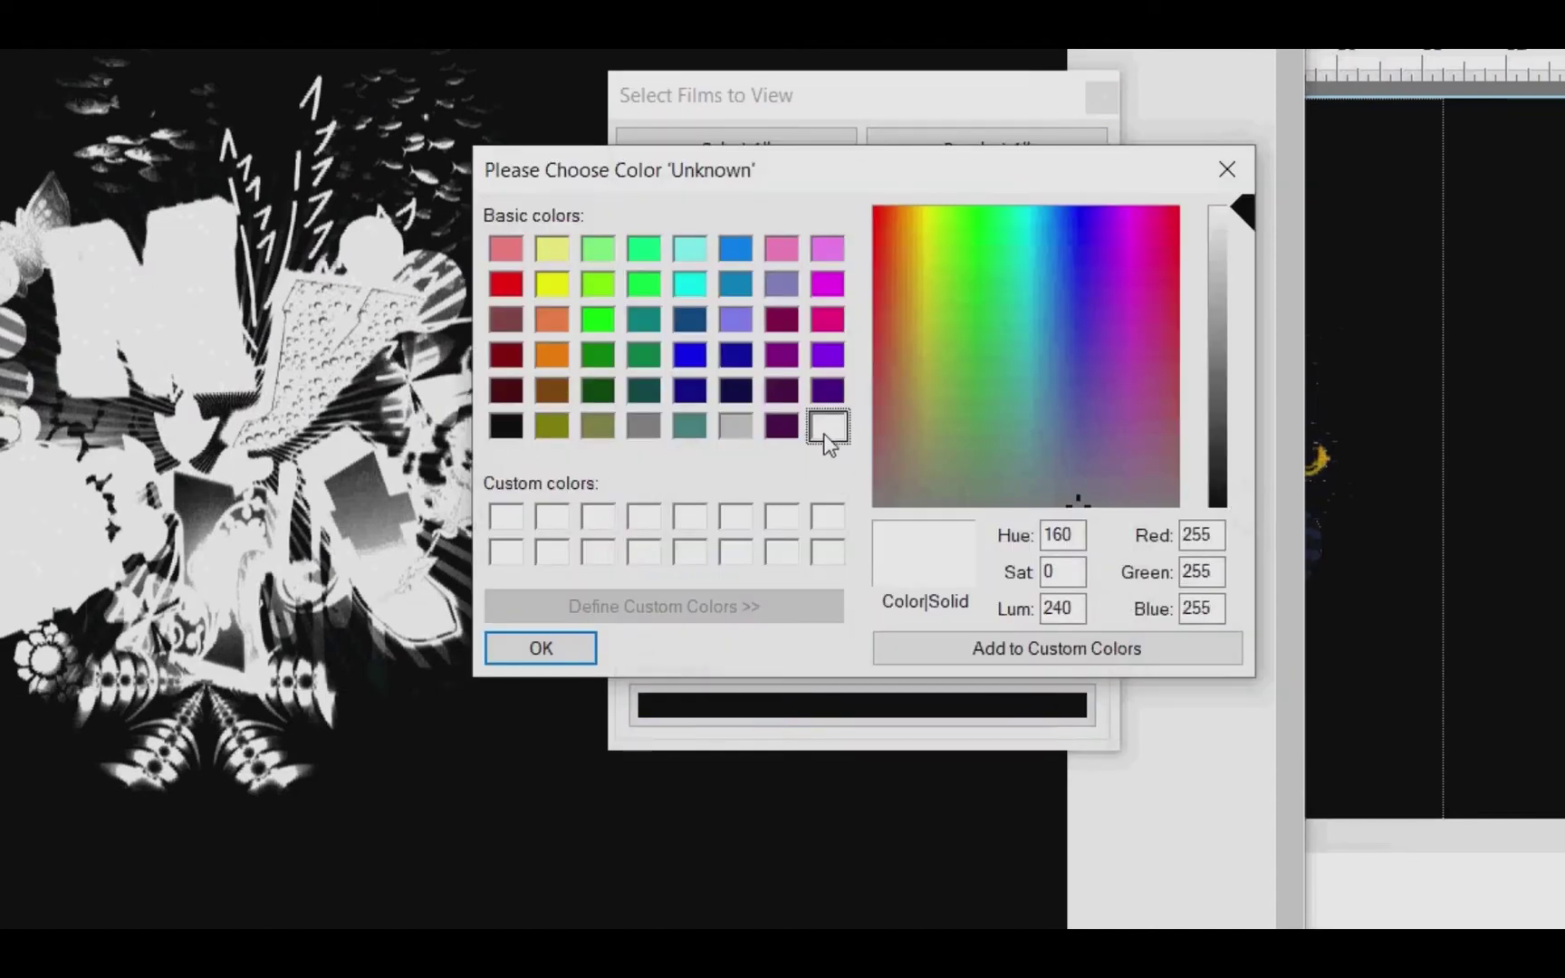
left_click(553, 660)
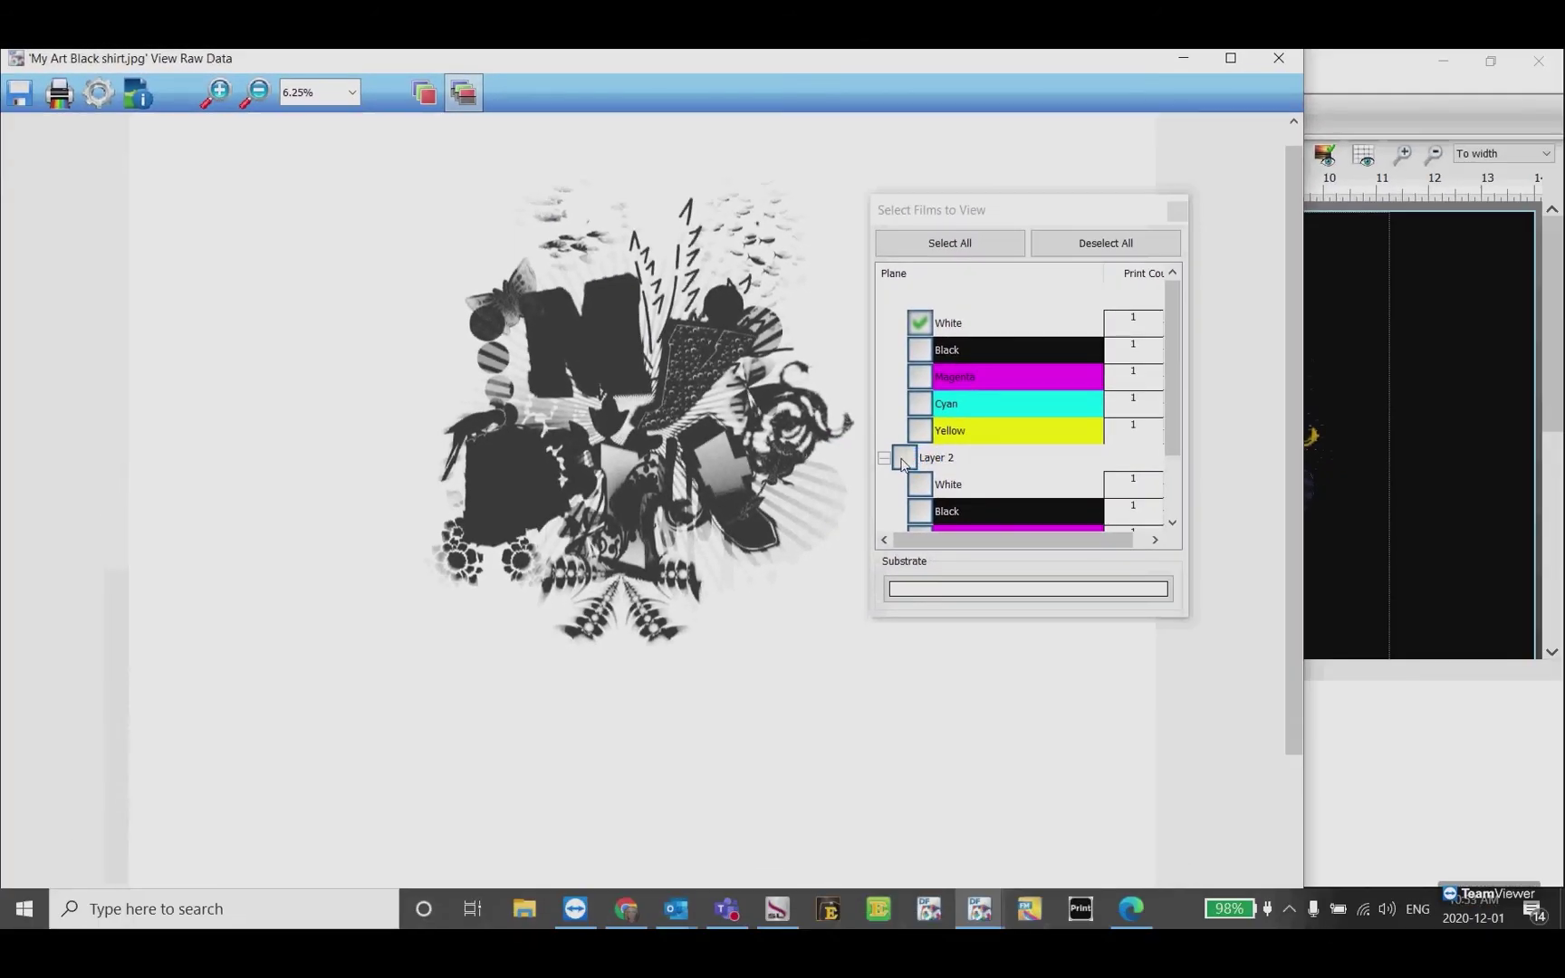
- Re-enable Layer 2, turn off View all colors as black, restore black substrate, close the films list
left_click(903, 459)
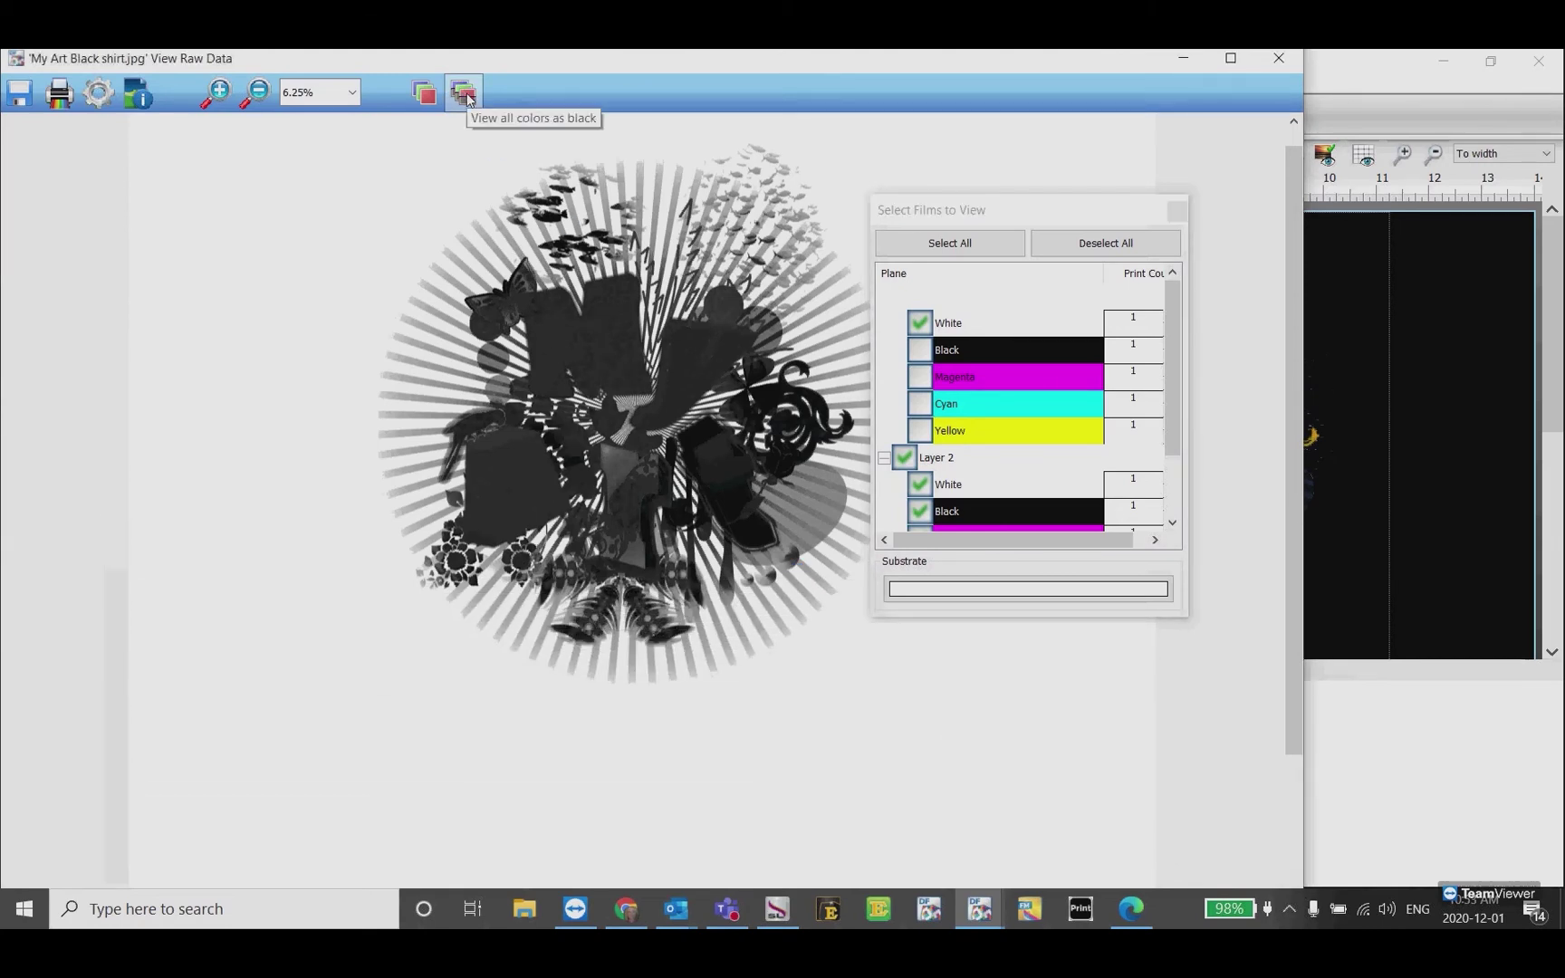
left_click(465, 94)
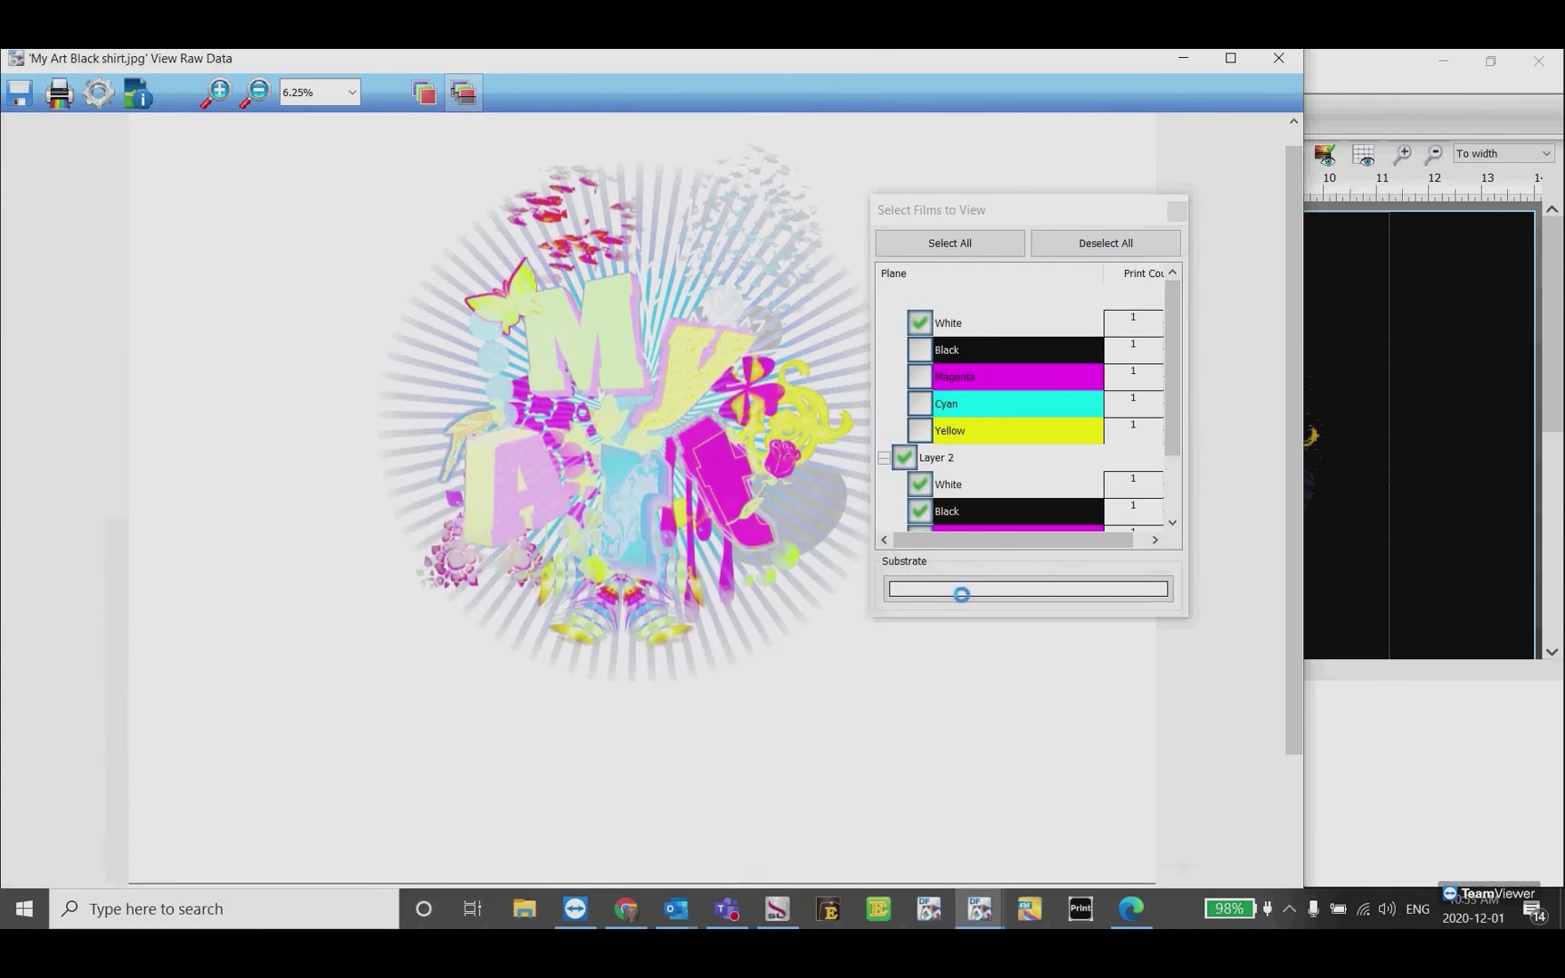
left_click(972, 601)
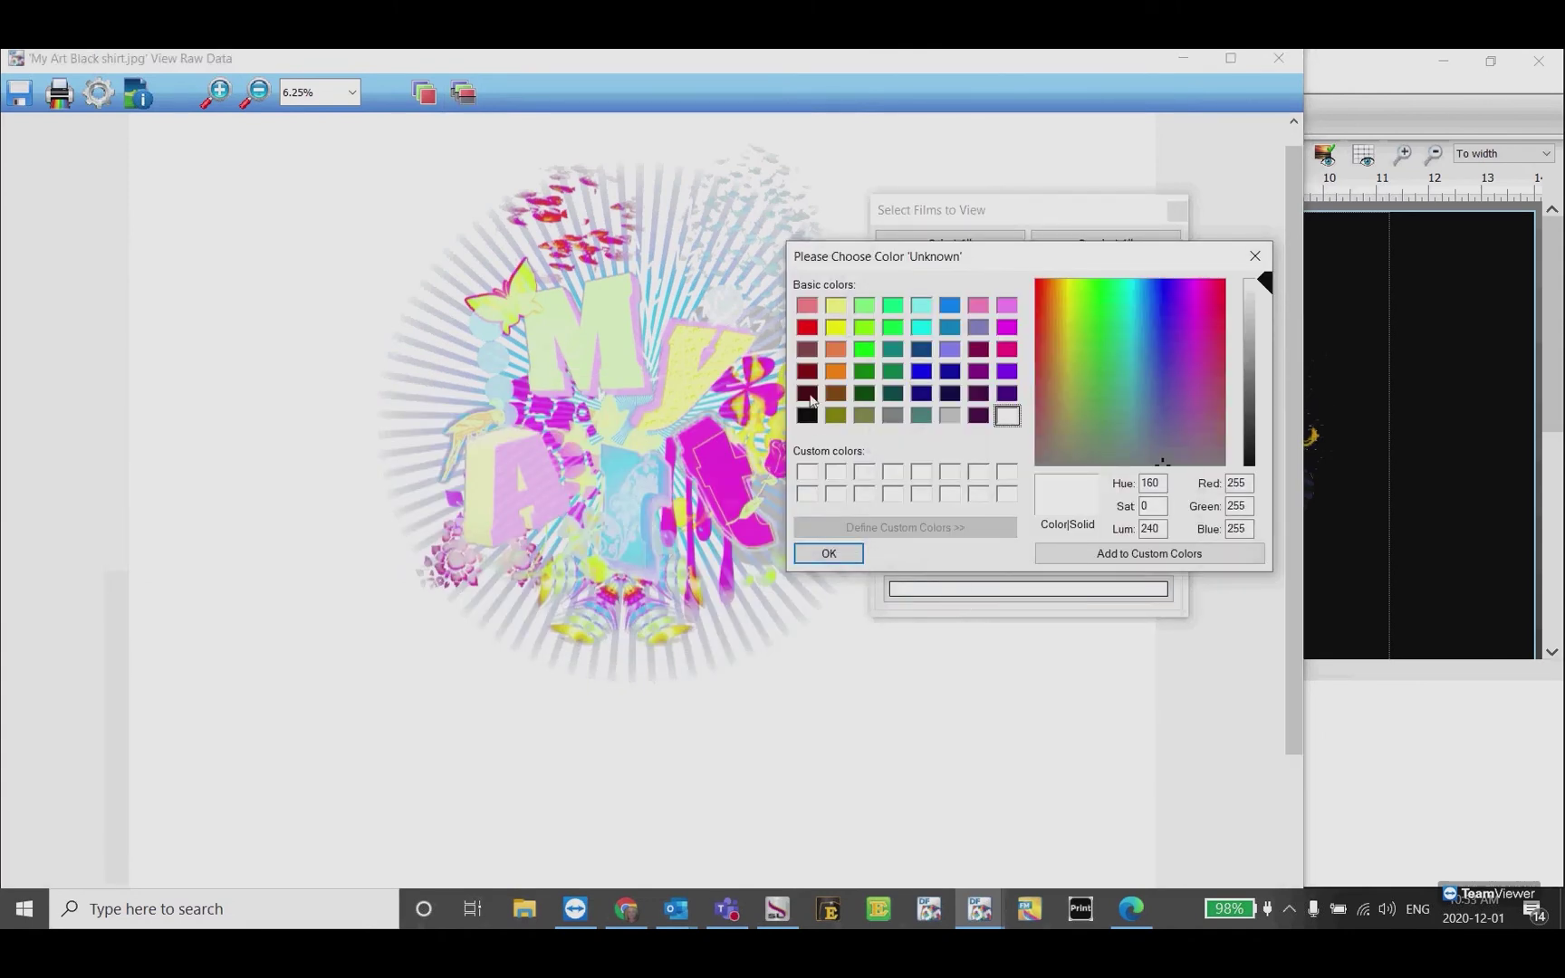
left_click(807, 415)
left_click(828, 552)
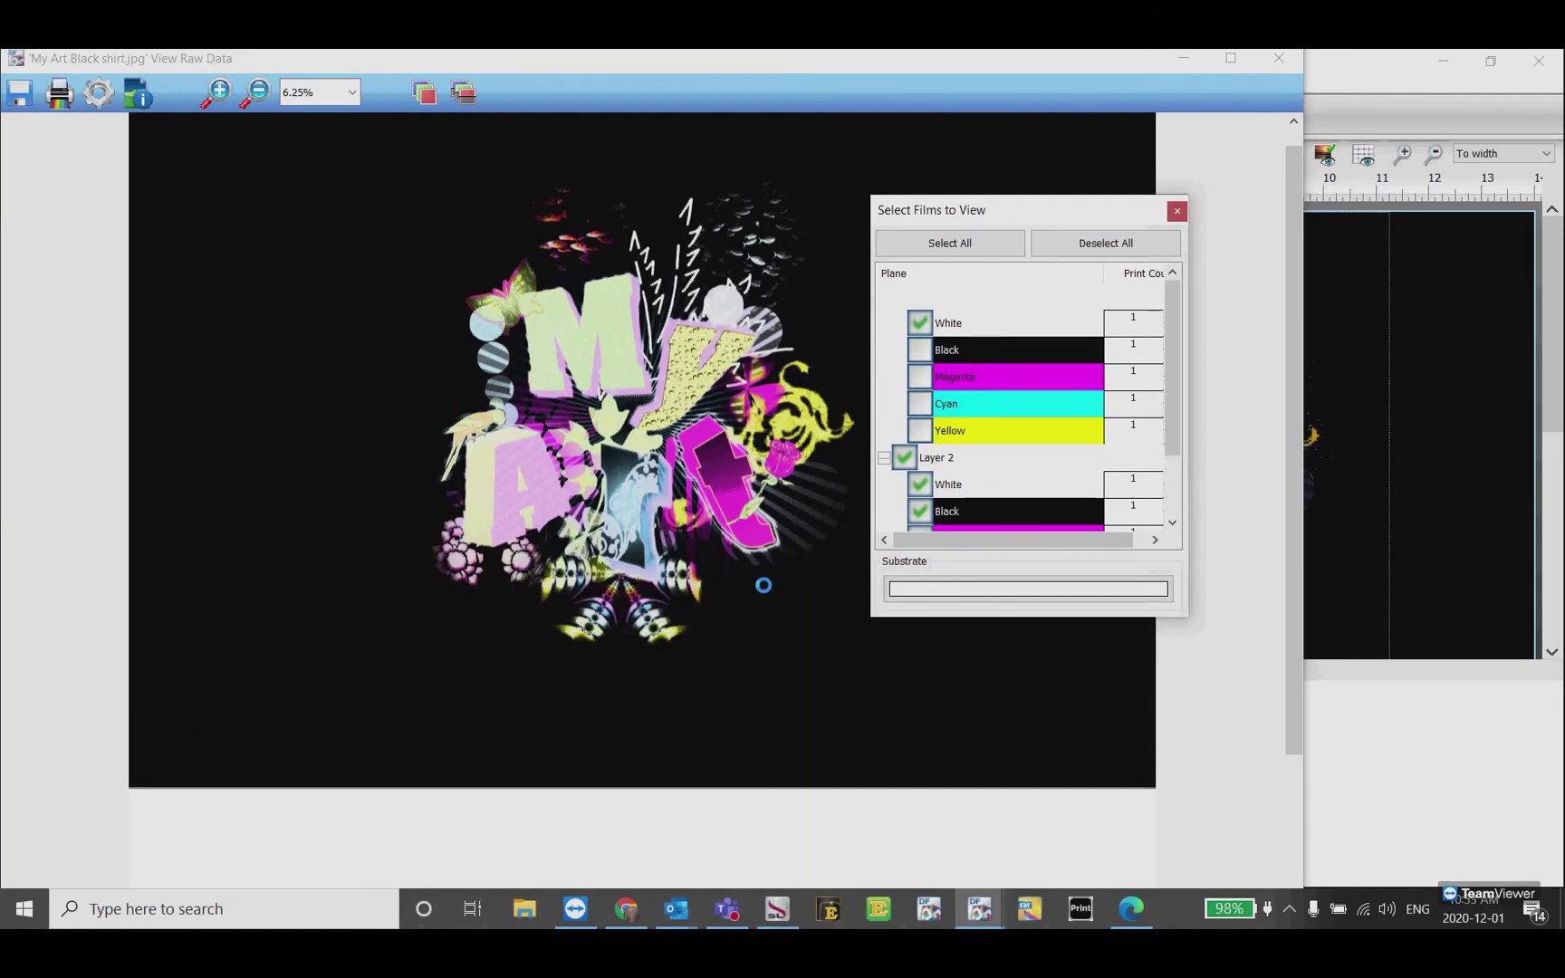
left_click(1178, 213)
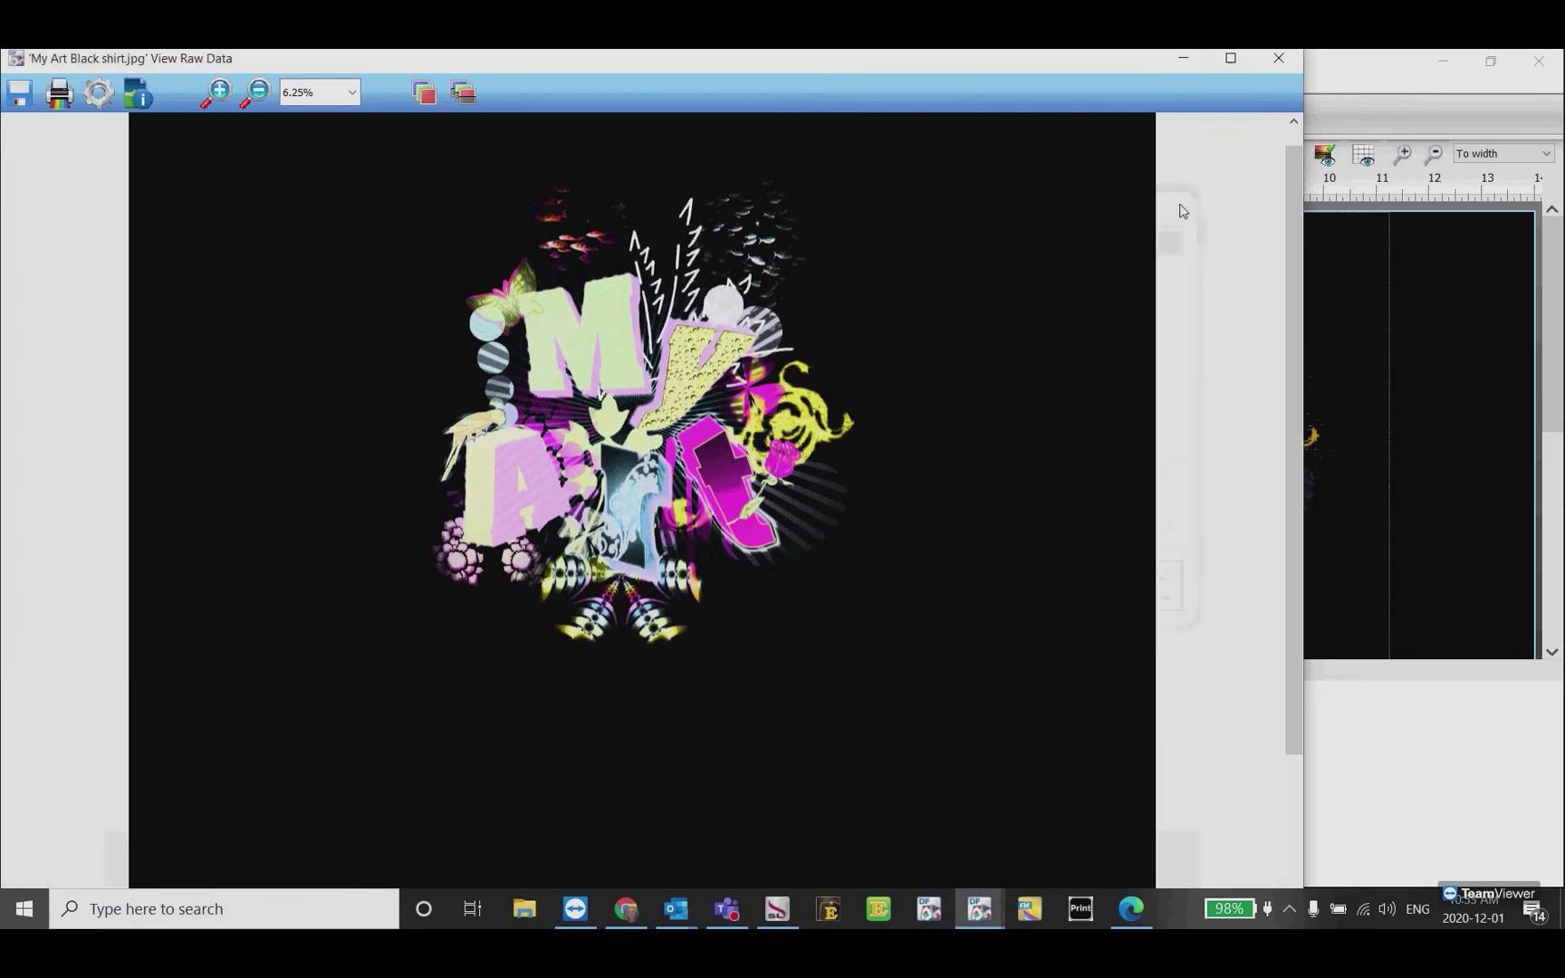
- Close the raw data viewer and switch to the F2100 White queue, showing the job's info card
left_click(1275, 59)
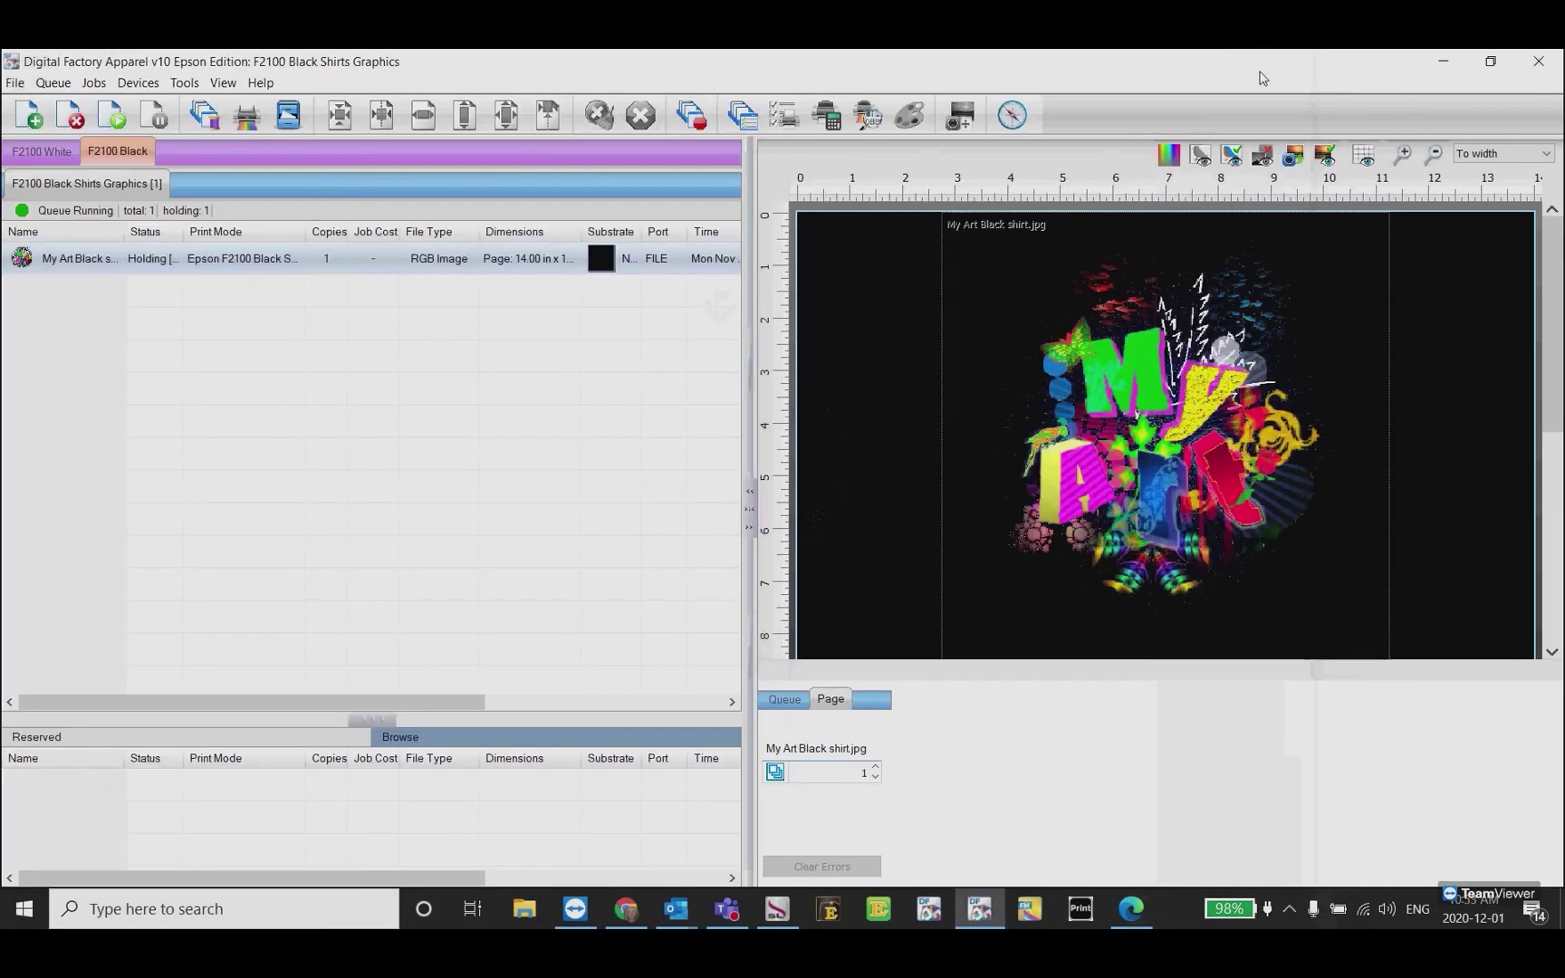
left_click(43, 151)
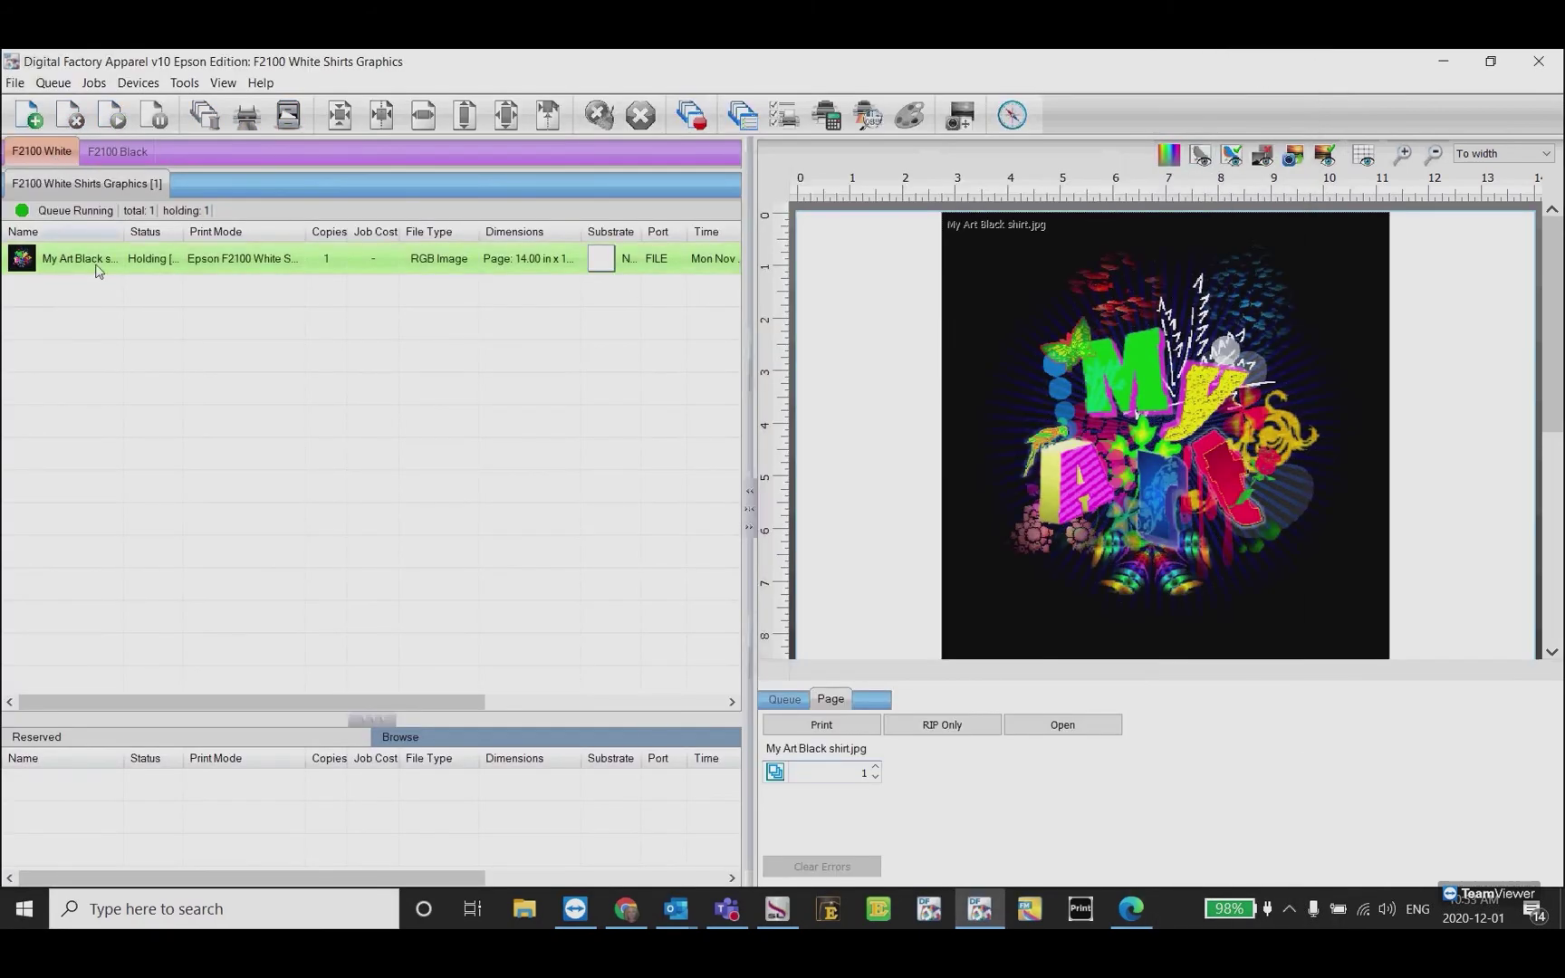
mouse_move(114, 264)
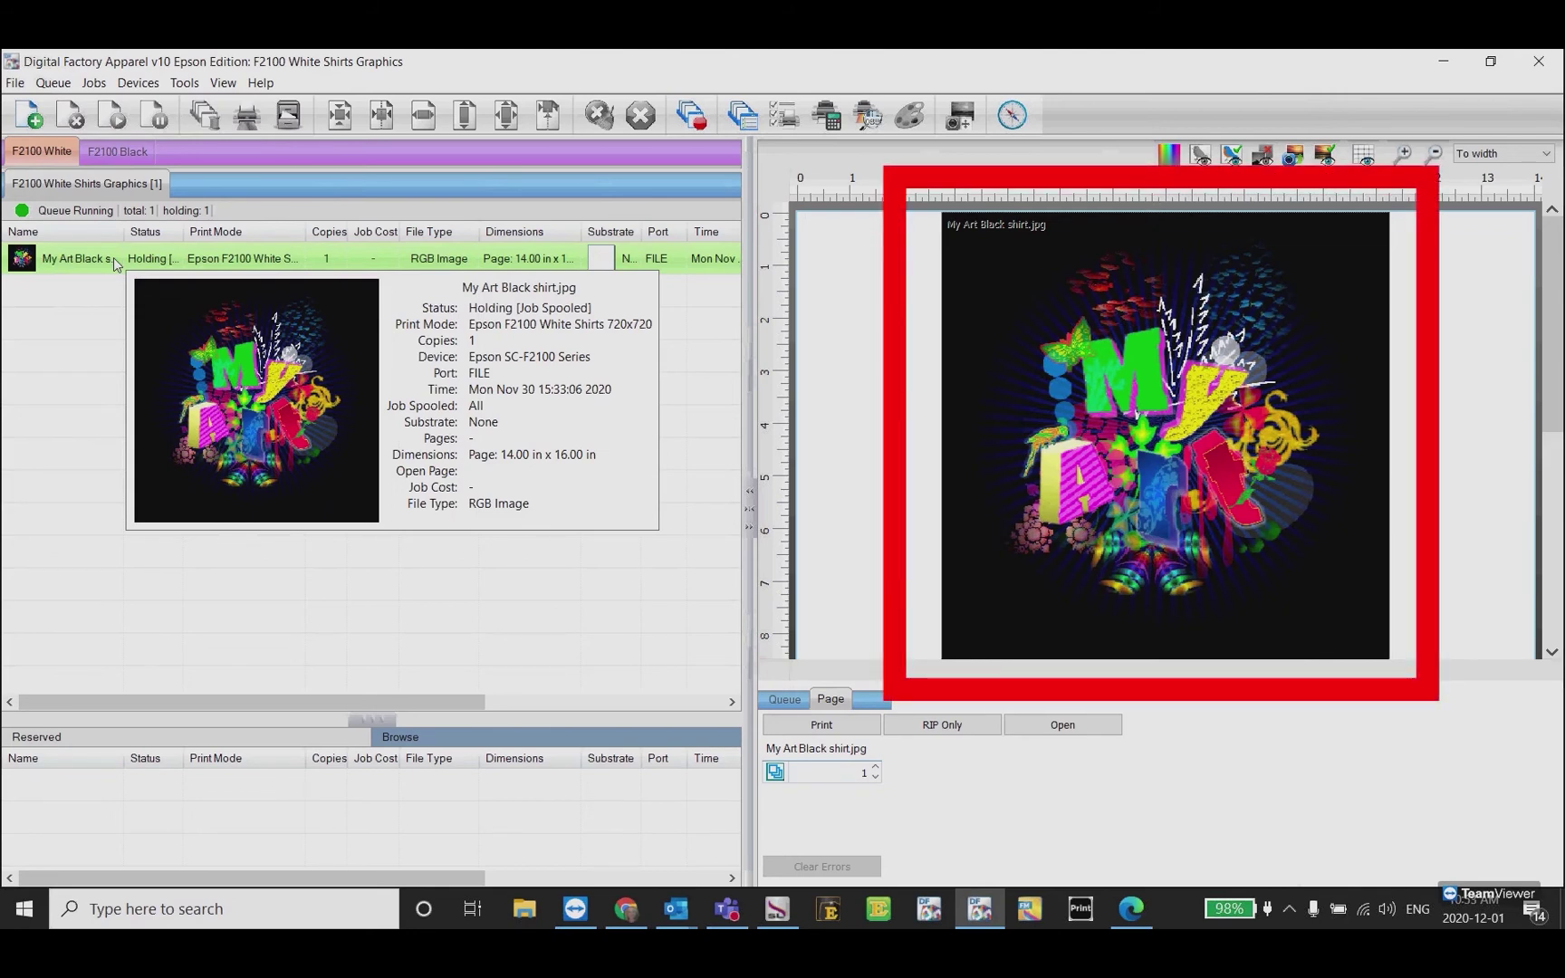
- View the raw data of the white-shirts job, accepting the colour notice
right_click(161, 261)
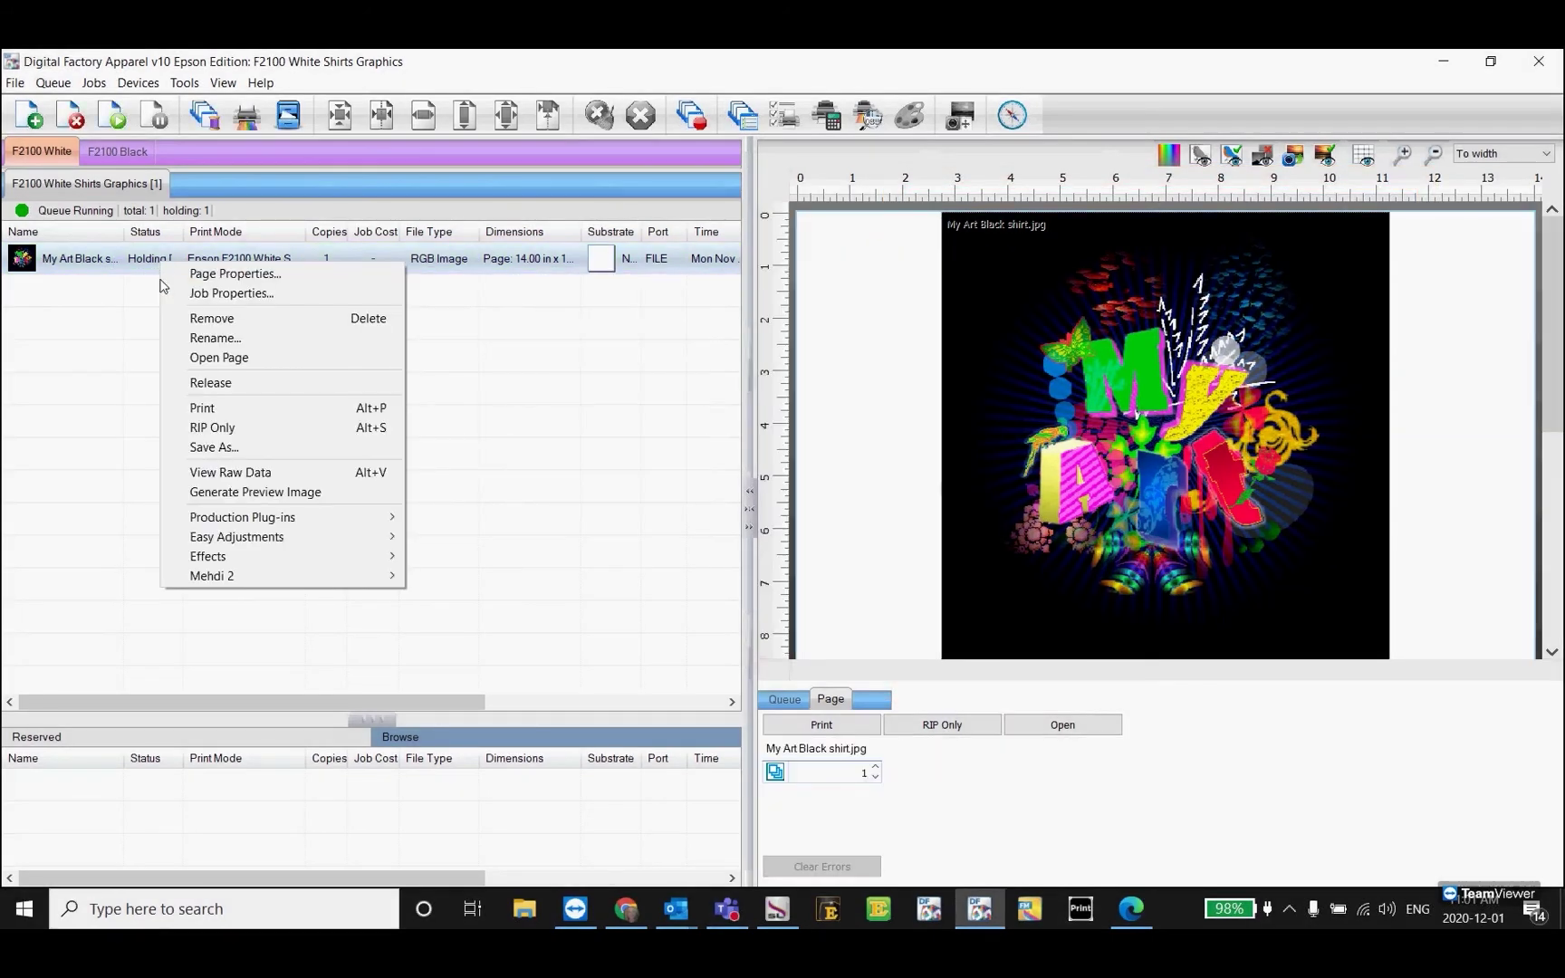
left_click(235, 477)
left_click(933, 466)
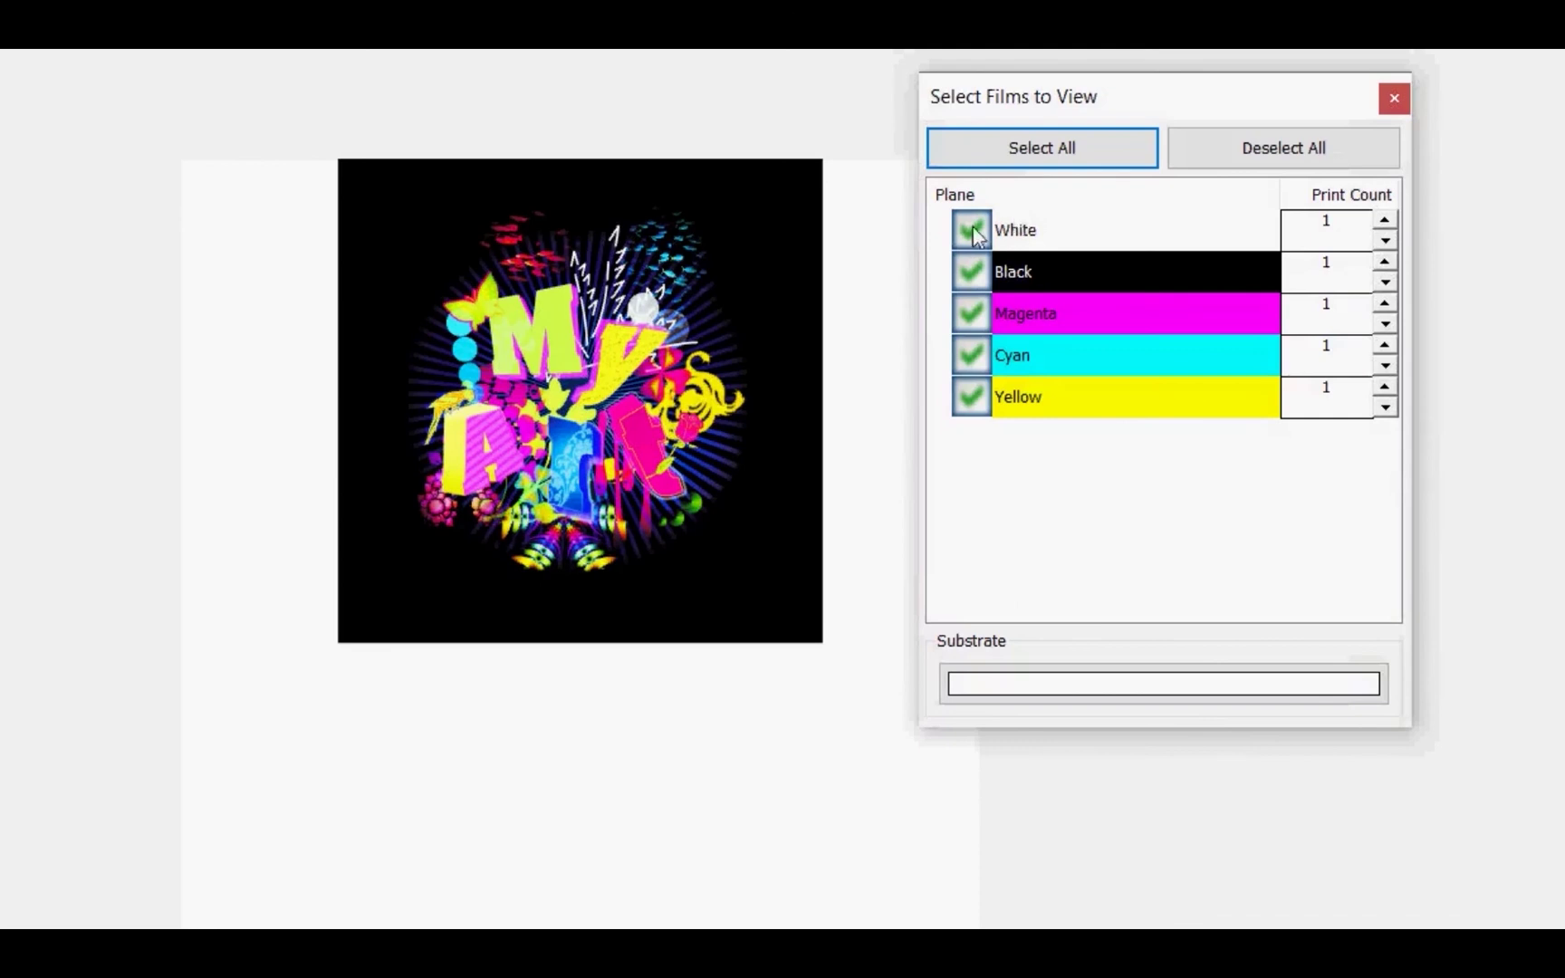
left_click(970, 271)
left_click(971, 314)
left_click(971, 355)
left_click(970, 398)
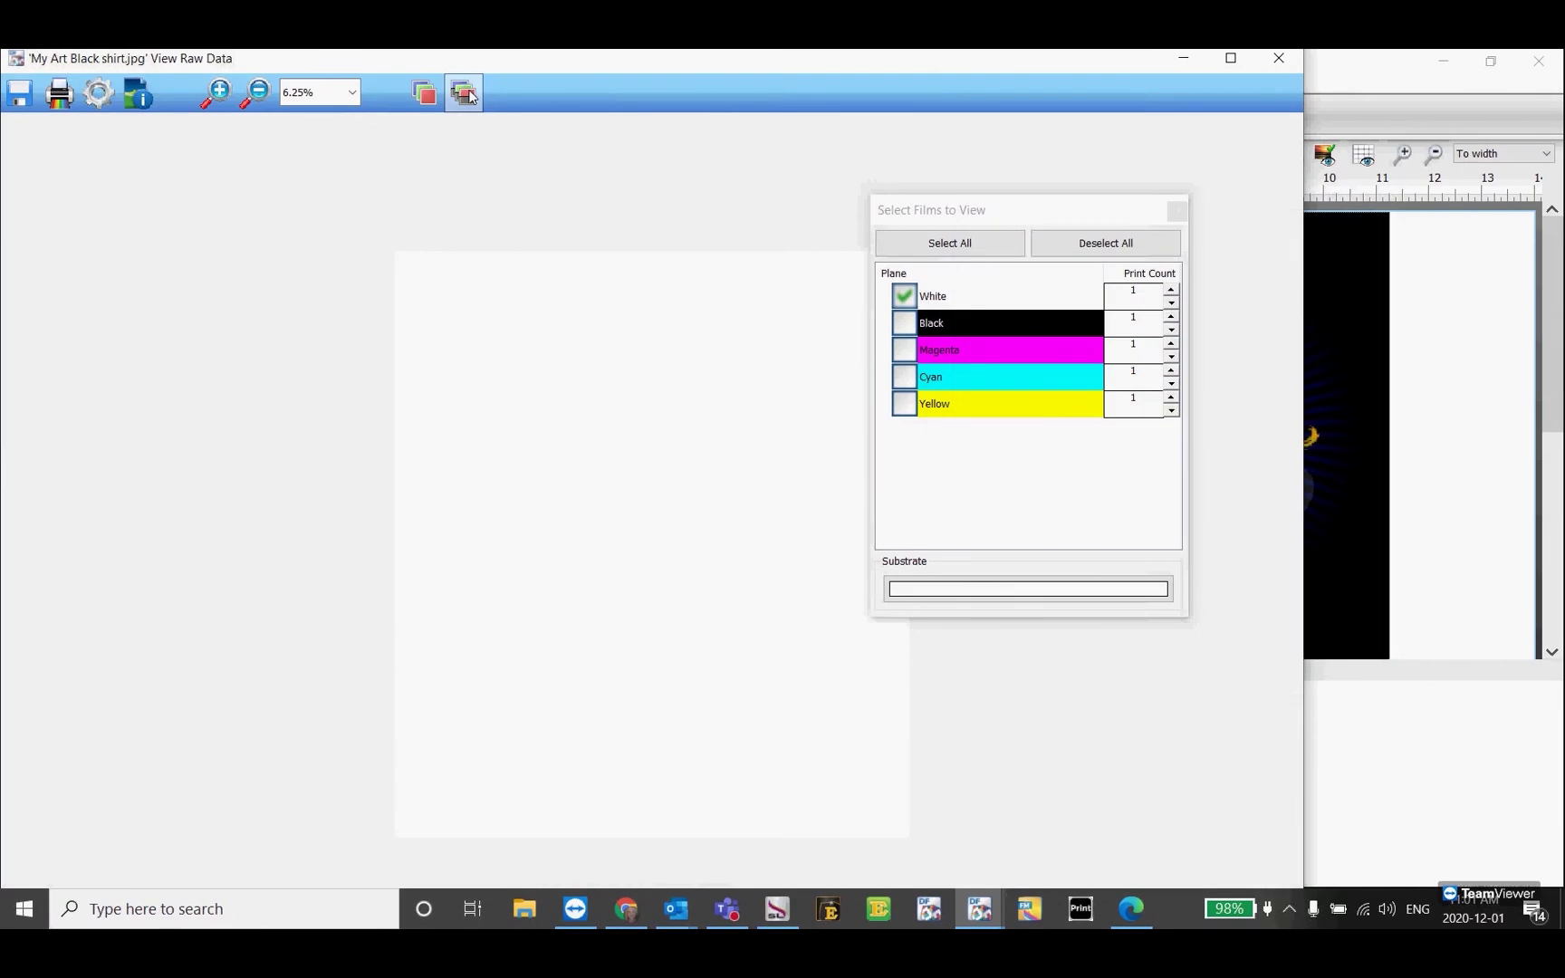
left_click(905, 323)
left_click(903, 350)
left_click(904, 375)
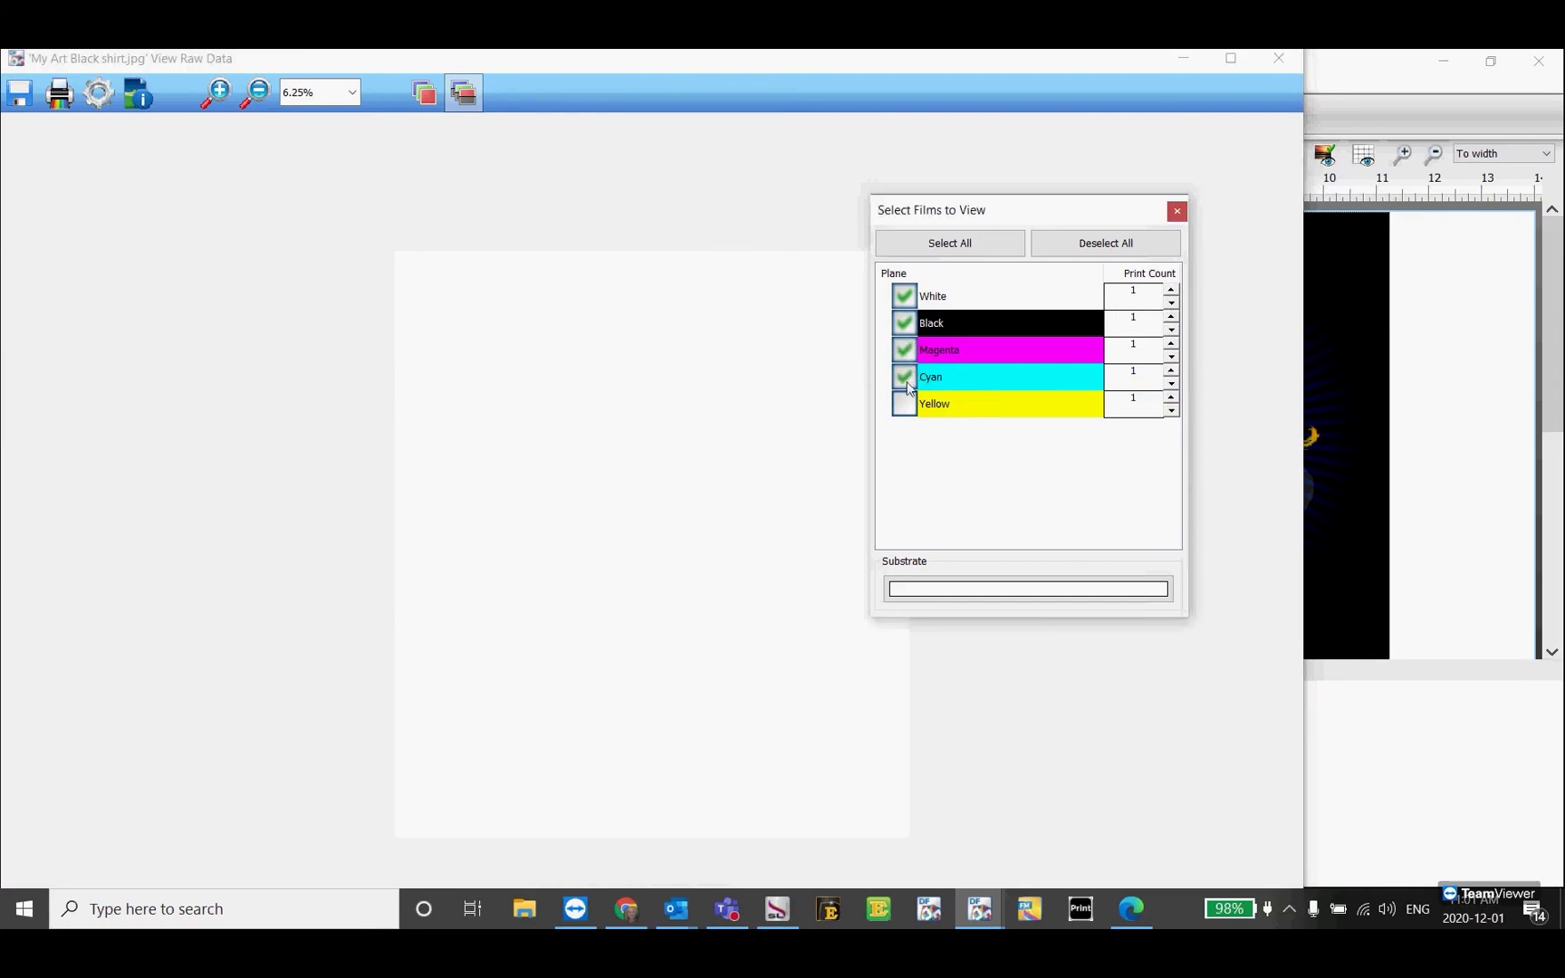
left_click(903, 404)
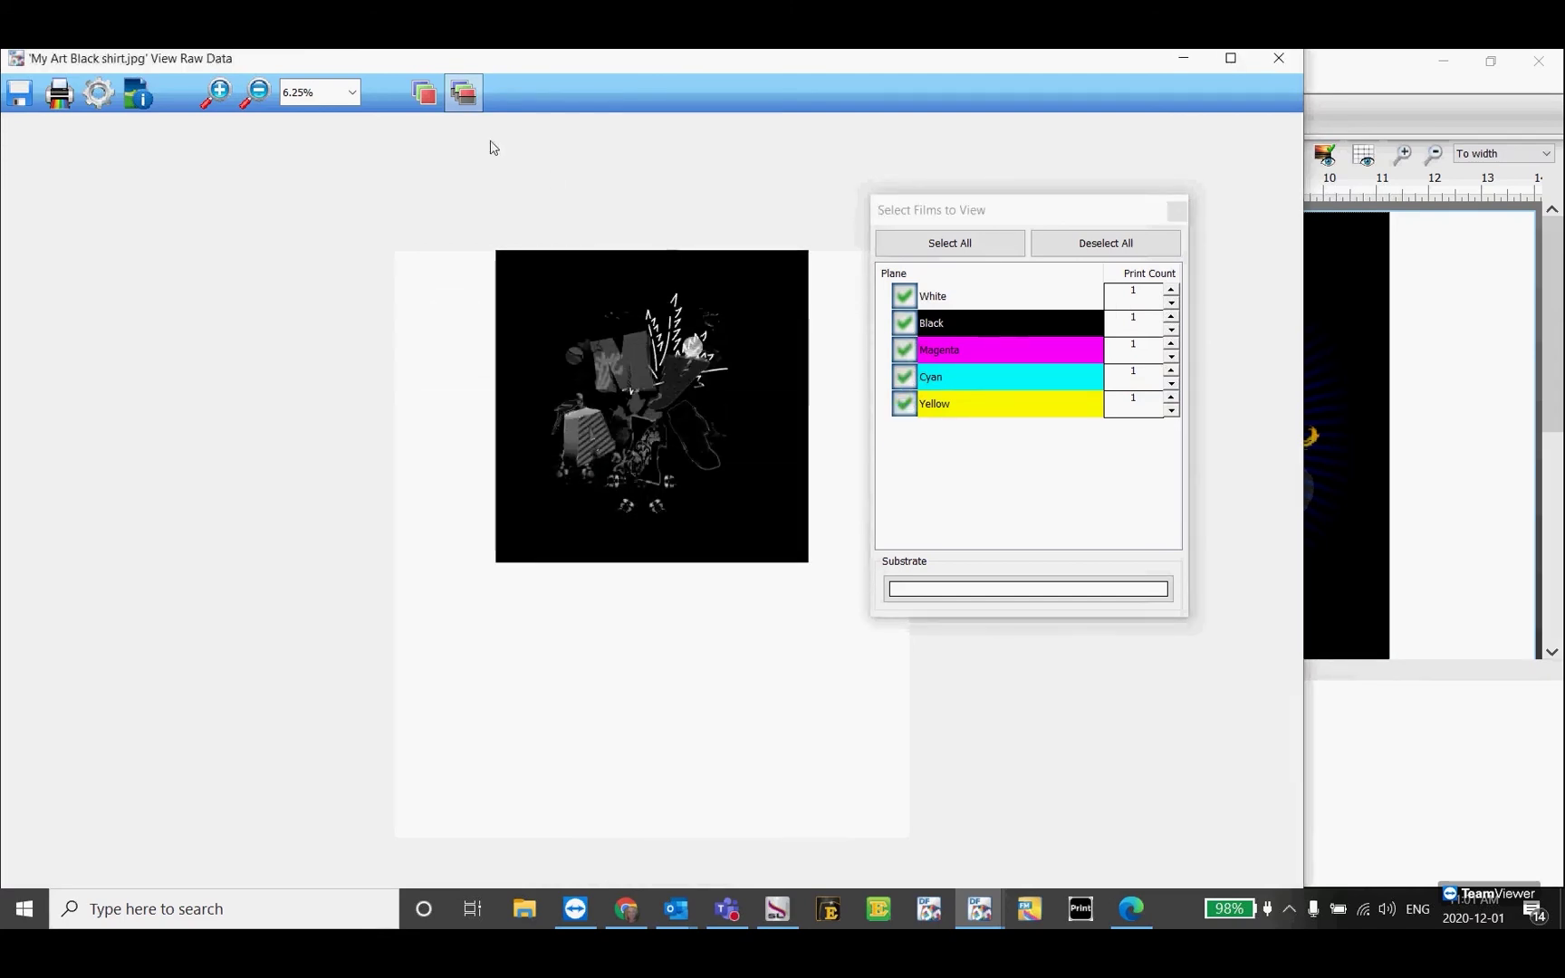
left_click(463, 93)
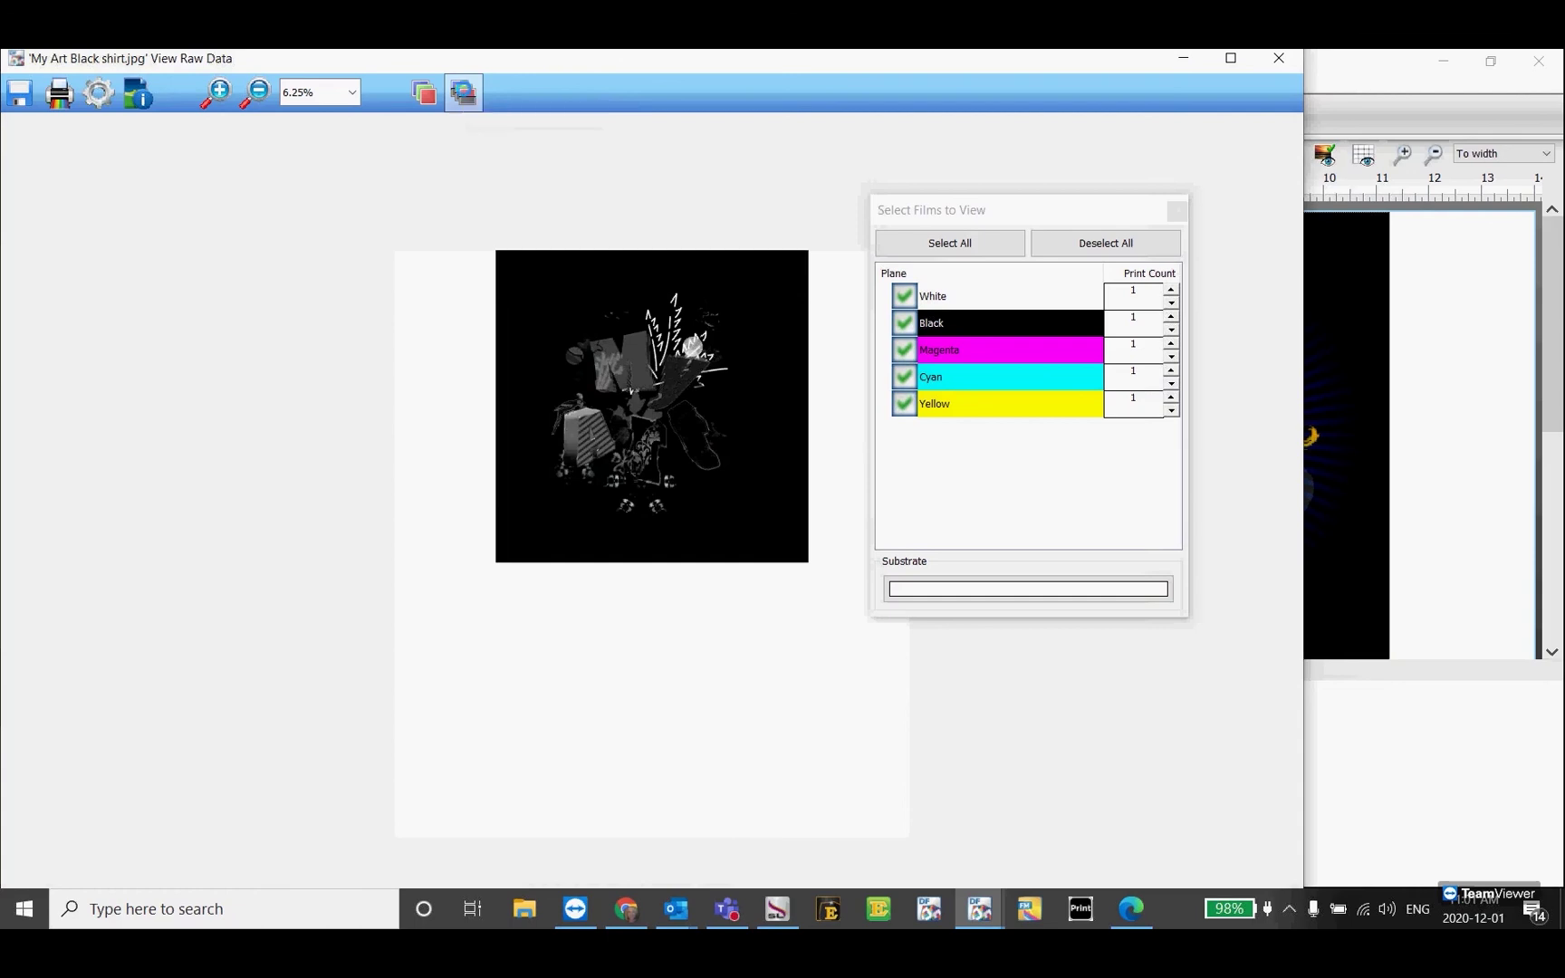